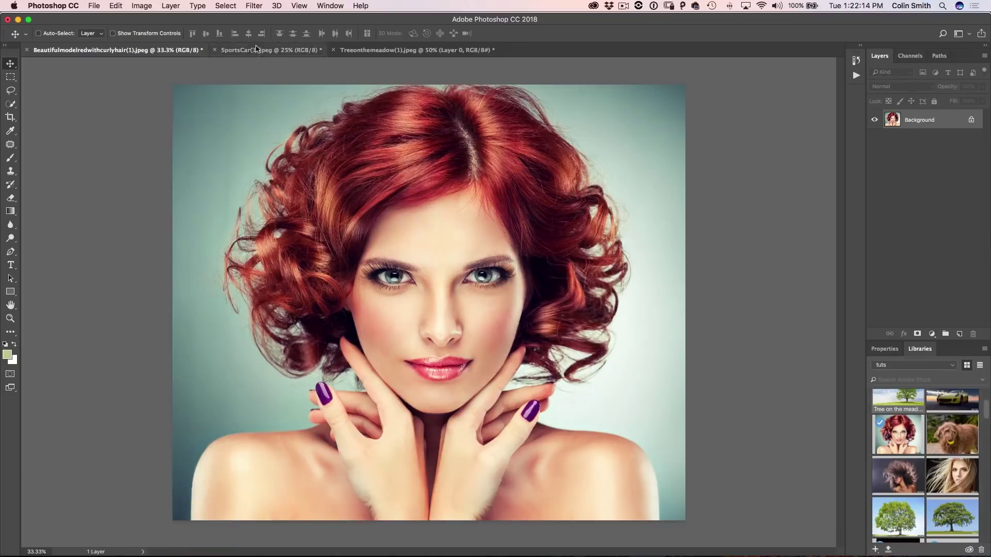
# Look through the open sports car and tree images, and return to the portrait of the red-haired woman.
pyautogui.click(256, 51)
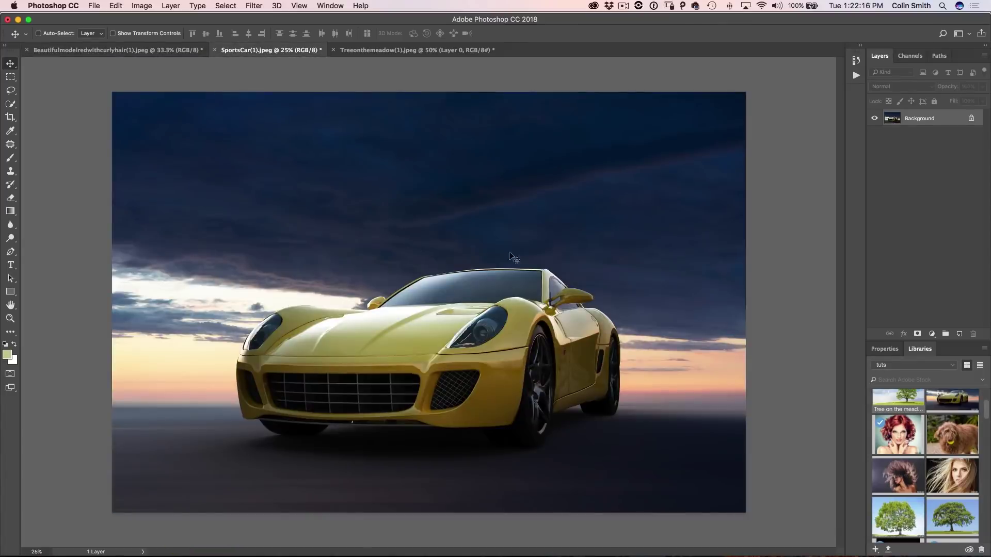
pyautogui.click(416, 50)
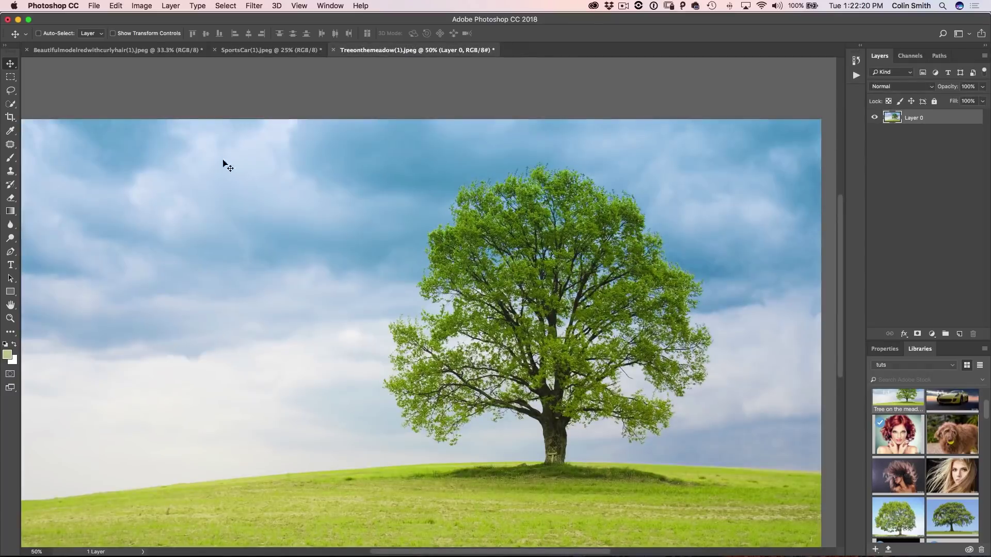
pyautogui.click(176, 50)
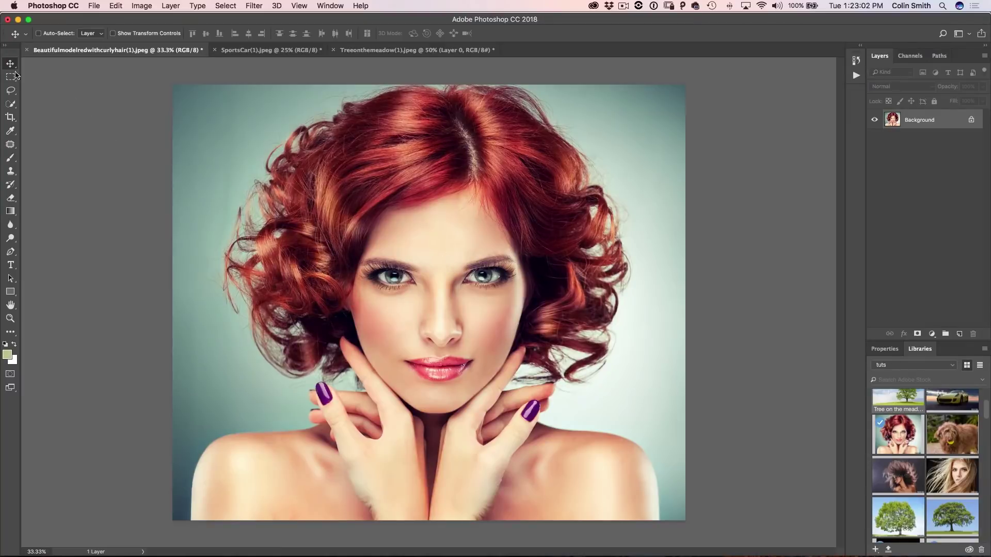
# Select the teal background on both sides of the woman with the Quick Selection tool.
pyautogui.click(10, 103)
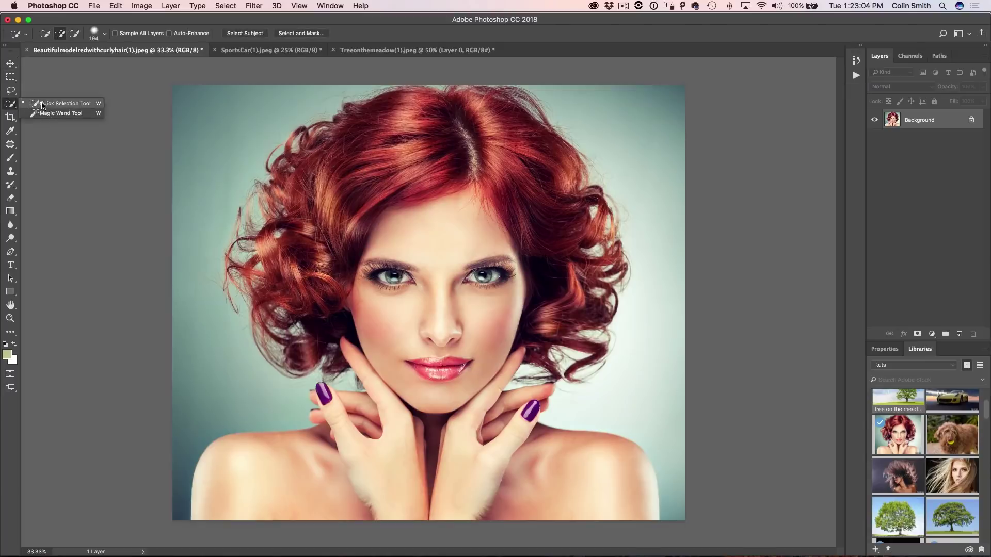
pyautogui.click(43, 105)
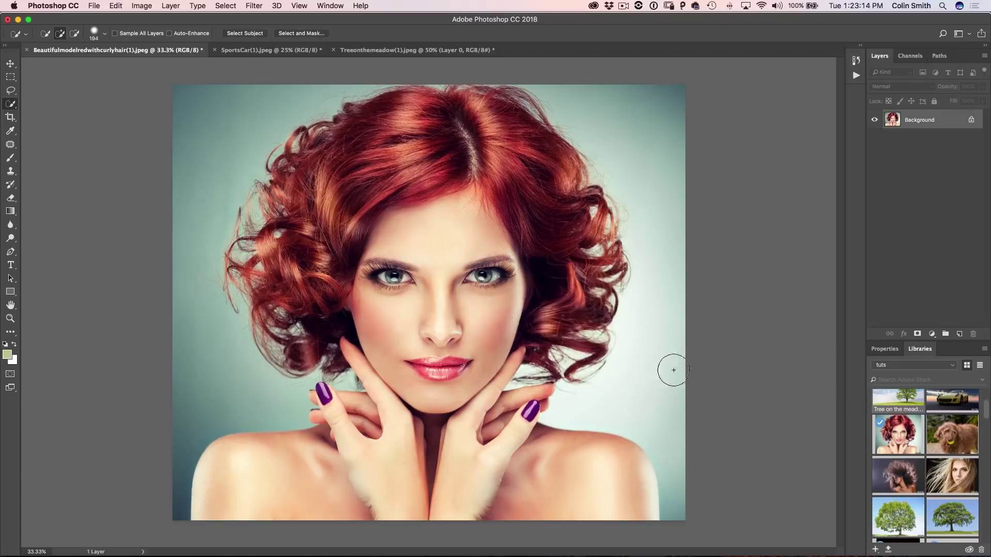
pyautogui.moveTo(236, 94)
pyautogui.mouseDown()
pyautogui.moveTo(181, 139)
pyautogui.moveTo(168, 243)
pyautogui.moveTo(178, 297)
pyautogui.moveTo(220, 372)
pyautogui.mouseUp()
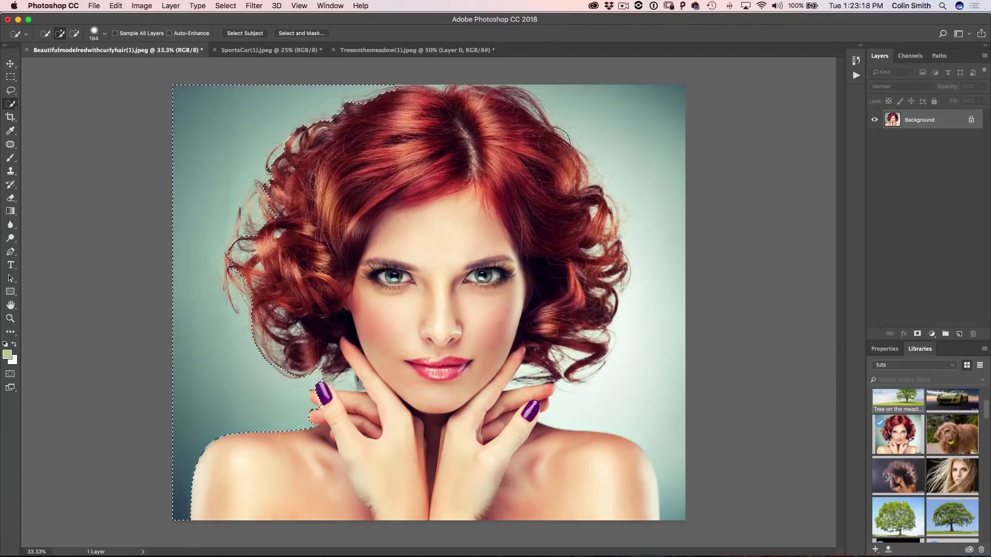
pyautogui.moveTo(542, 80)
pyautogui.mouseDown()
pyautogui.moveTo(628, 127)
pyautogui.moveTo(653, 183)
pyautogui.moveTo(661, 306)
pyautogui.moveTo(641, 374)
pyautogui.mouseUp()
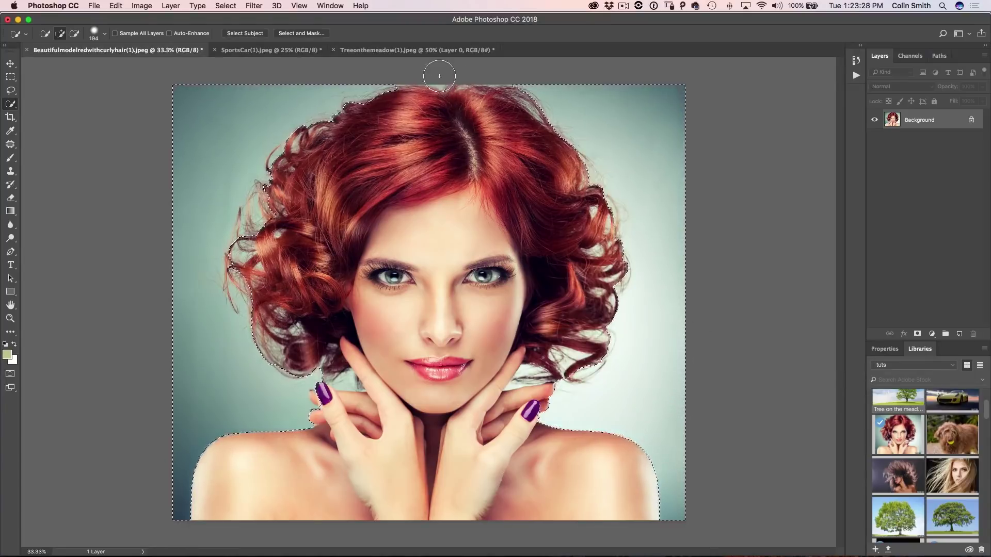
# Add the small background gaps between hair and hands using a brush size of 60, and invert the selection onto the woman.
pyautogui.press('[')
pyautogui.press('[')
pyautogui.press('[')
pyautogui.press('[')
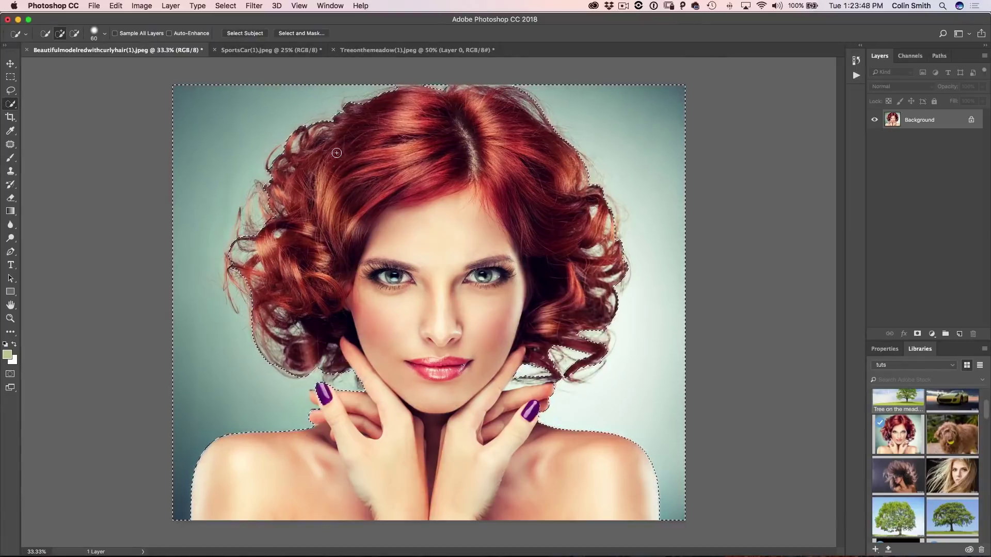
pyautogui.click(225, 5)
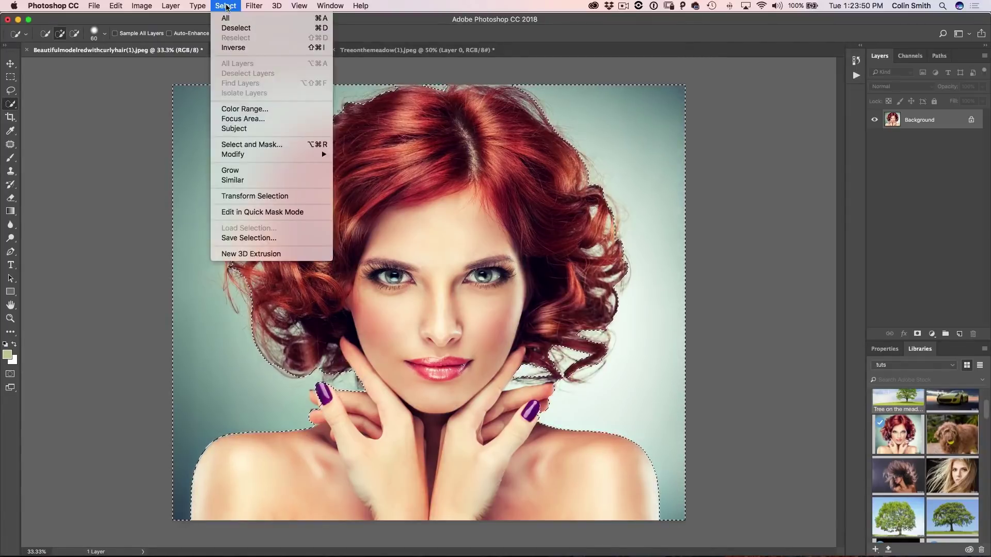
pyautogui.click(231, 48)
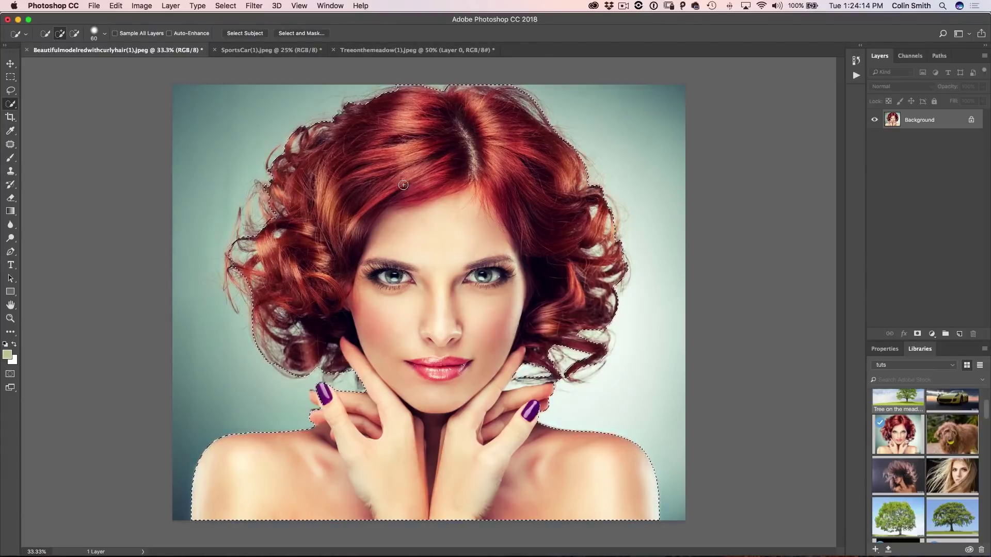
# Open the selection in Select and Mask and set the preview overlay's opacity to 59%.
pyautogui.click(302, 34)
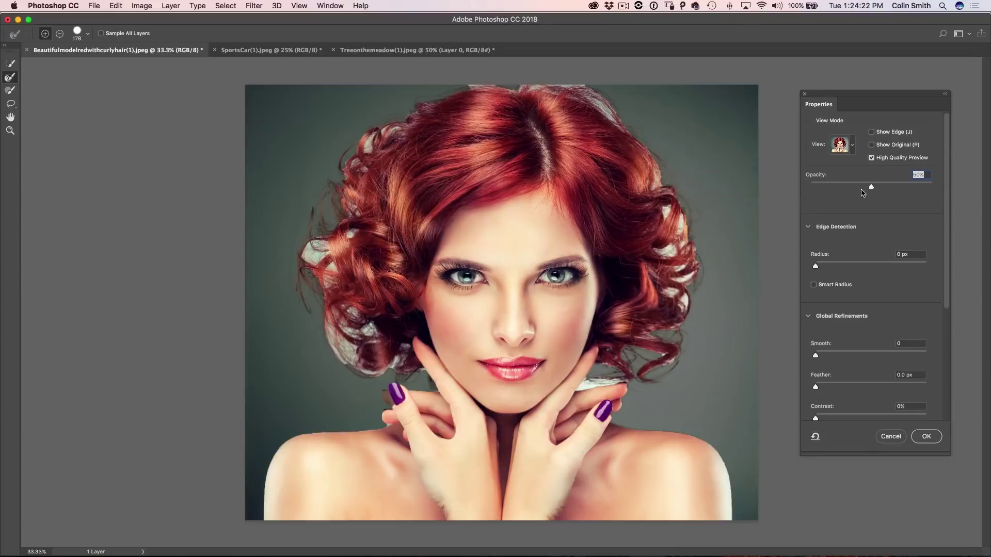
pyautogui.moveTo(871, 186); pyautogui.dragTo(809, 187)
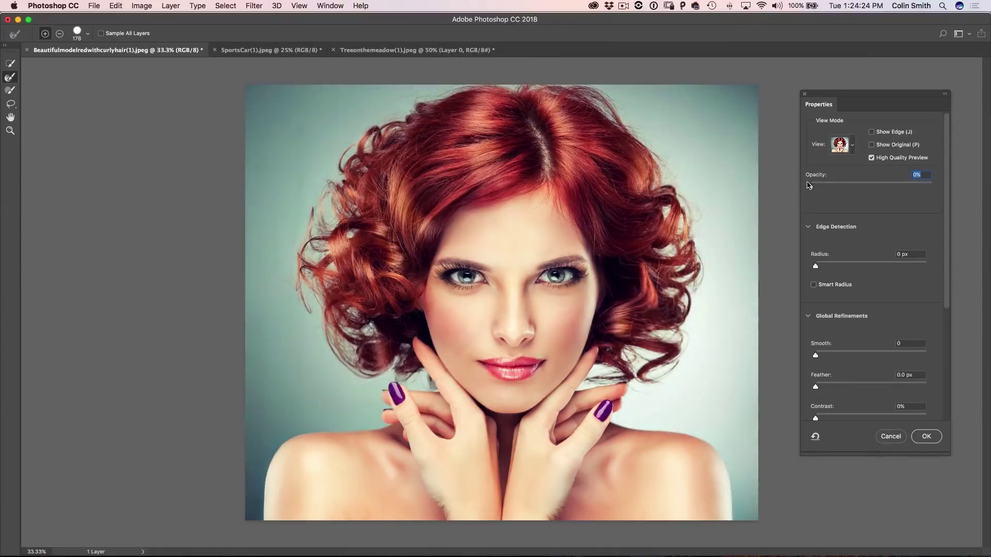
pyautogui.moveTo(811, 186); pyautogui.dragTo(887, 192)
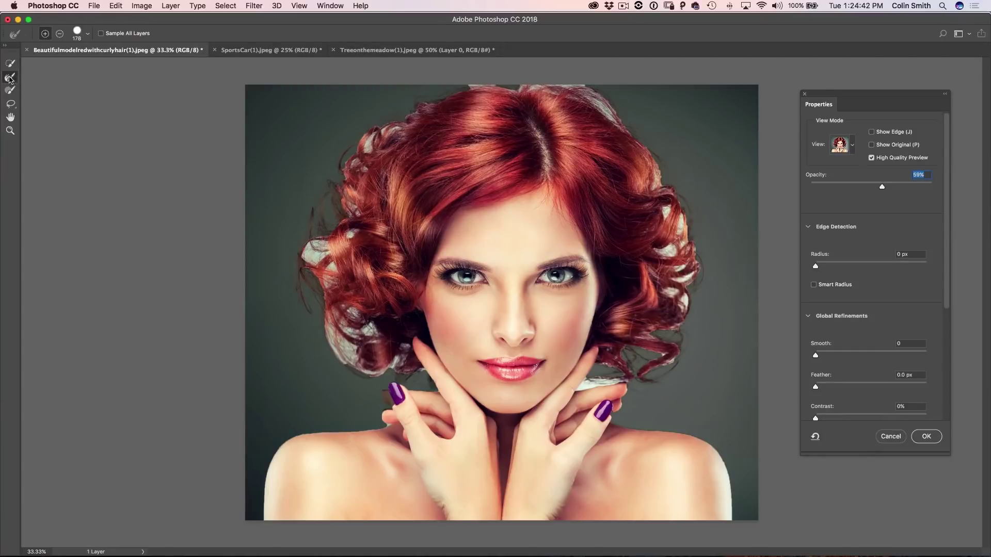
# Refine the curly hair edges with the Refine Edge Brush, reducing its size to 60 for the small gaps near the hands and hair.
pyautogui.moveTo(382, 128)
pyautogui.mouseDown()
pyautogui.moveTo(363, 142)
pyautogui.moveTo(312, 285)
pyautogui.moveTo(326, 294)
pyautogui.moveTo(332, 336)
pyautogui.moveTo(356, 369)
pyautogui.moveTo(342, 325)
pyautogui.moveTo(364, 358)
pyautogui.moveTo(399, 358)
pyautogui.moveTo(400, 347)
pyautogui.moveTo(342, 306)
pyautogui.moveTo(382, 266)
pyautogui.moveTo(336, 239)
pyautogui.moveTo(330, 268)
pyautogui.moveTo(351, 240)
pyautogui.moveTo(347, 208)
pyautogui.moveTo(357, 206)
pyautogui.moveTo(349, 190)
pyautogui.moveTo(312, 232)
pyautogui.moveTo(305, 250)
pyautogui.moveTo(493, 85)
pyautogui.moveTo(464, 84)
pyautogui.moveTo(538, 90)
pyautogui.moveTo(518, 83)
pyautogui.moveTo(609, 107)
pyautogui.moveTo(682, 213)
pyautogui.moveTo(661, 250)
pyautogui.moveTo(673, 246)
pyautogui.moveTo(667, 212)
pyautogui.moveTo(699, 256)
pyautogui.moveTo(680, 279)
pyautogui.moveTo(676, 266)
pyautogui.moveTo(674, 320)
pyautogui.moveTo(678, 309)
pyautogui.moveTo(649, 377)
pyautogui.mouseUp()
pyautogui.moveTo(695, 311)
pyautogui.mouseDown()
pyautogui.moveTo(687, 297)
pyautogui.moveTo(583, 382)
pyautogui.moveTo(614, 384)
pyautogui.moveTo(671, 351)
pyautogui.mouseUp()
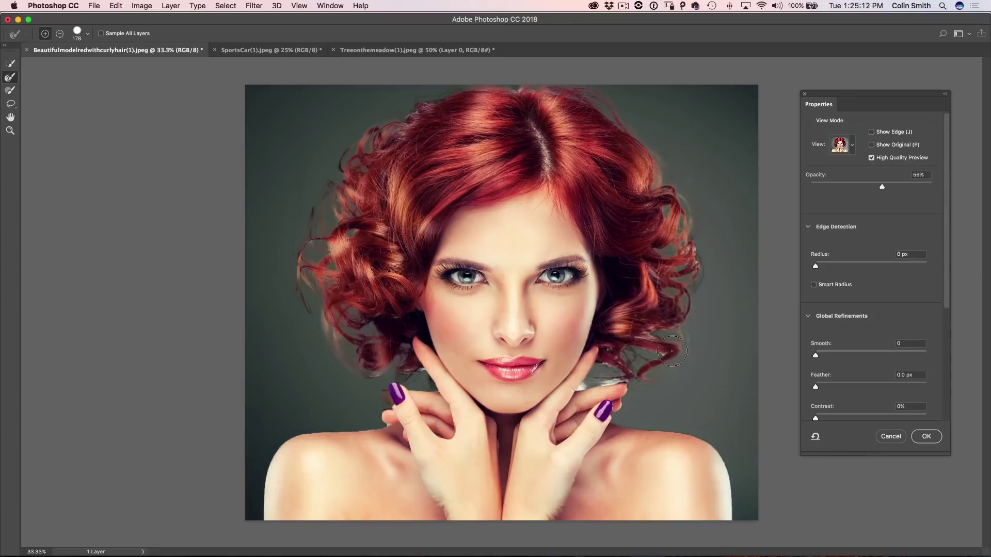
pyautogui.press('[')
pyautogui.press('[')
pyautogui.press('[')
pyautogui.press('[')
pyautogui.press('[')
pyautogui.press('[')
pyautogui.moveTo(582, 388); pyautogui.dragTo(622, 377)
pyautogui.moveTo(402, 135)
pyautogui.mouseDown()
pyautogui.moveTo(475, 106)
pyautogui.moveTo(558, 98)
pyautogui.moveTo(404, 112)
pyautogui.mouseUp()
# Set the edge detection radius to 1 px and the contrast to 7%.
pyautogui.click(817, 265)
pyautogui.moveTo(818, 266); pyautogui.dragTo(822, 267)
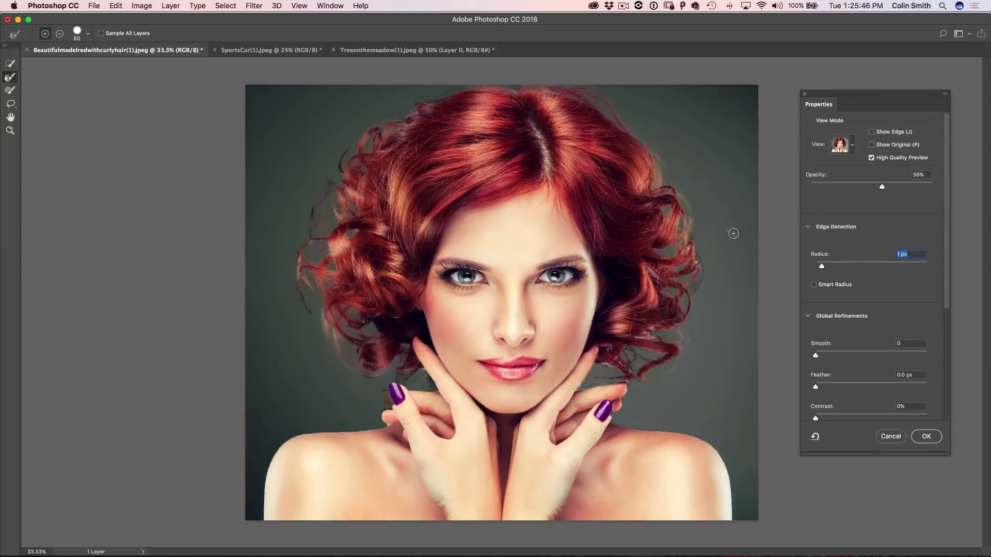
pyautogui.moveTo(815, 419); pyautogui.dragTo(820, 420)
# Enable Decontaminate Colors at 100% and output the cutout to a new layer with a layer mask.
pyautogui.scroll(-6, 948, 274)
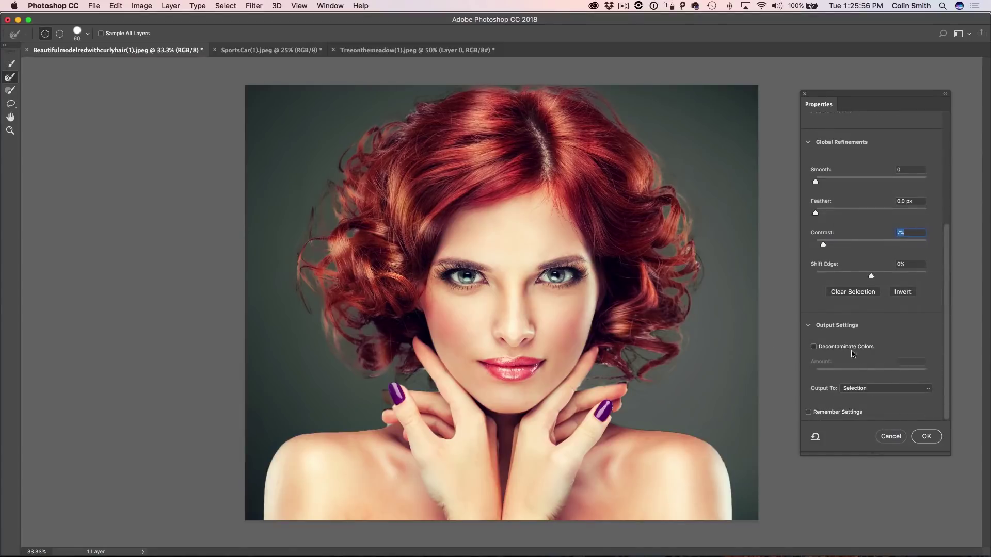
pyautogui.click(814, 346)
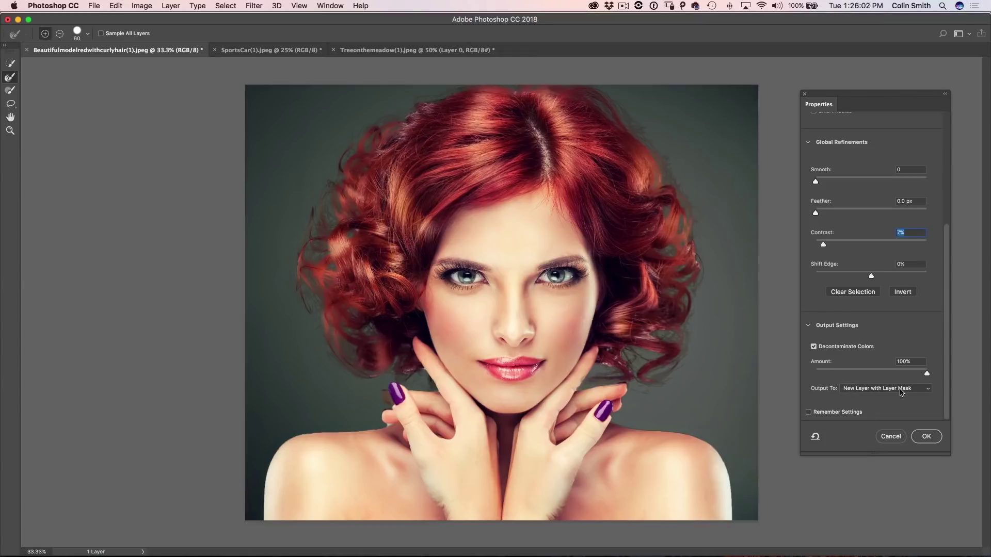
pyautogui.click(926, 437)
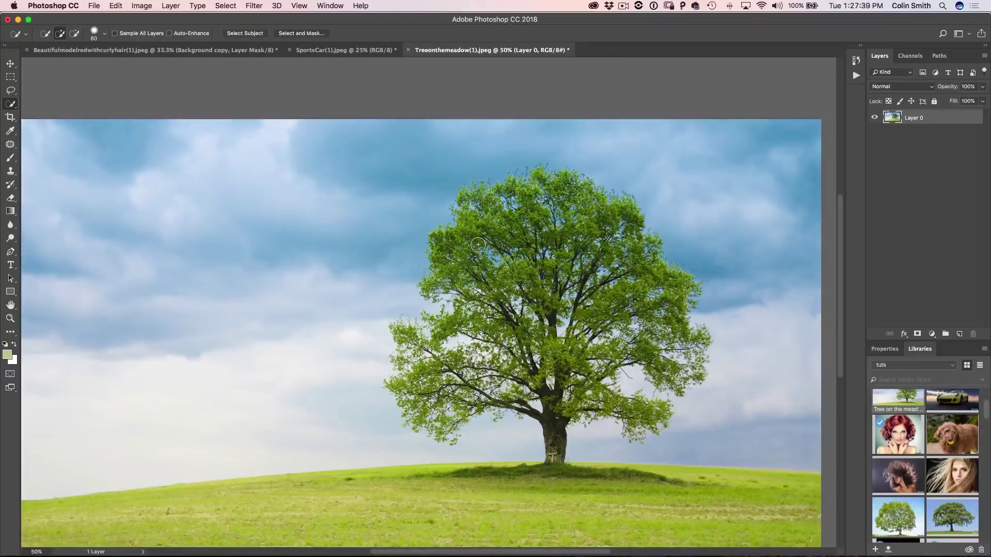
# Try to select the sky around the tree with the Quick Selection tool, and clear the selection.
pyautogui.moveTo(323, 325)
pyautogui.mouseDown()
pyautogui.moveTo(385, 199)
pyautogui.moveTo(465, 153)
pyautogui.moveTo(622, 153)
pyautogui.moveTo(716, 227)
pyautogui.mouseUp()
pyautogui.moveTo(734, 379); pyautogui.dragTo(670, 397)
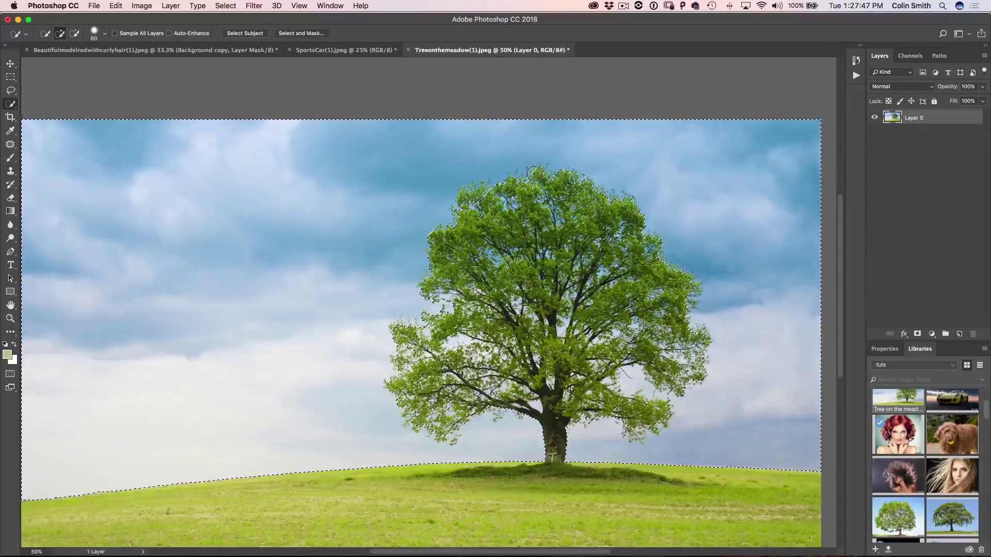
pyautogui.press('super+d')
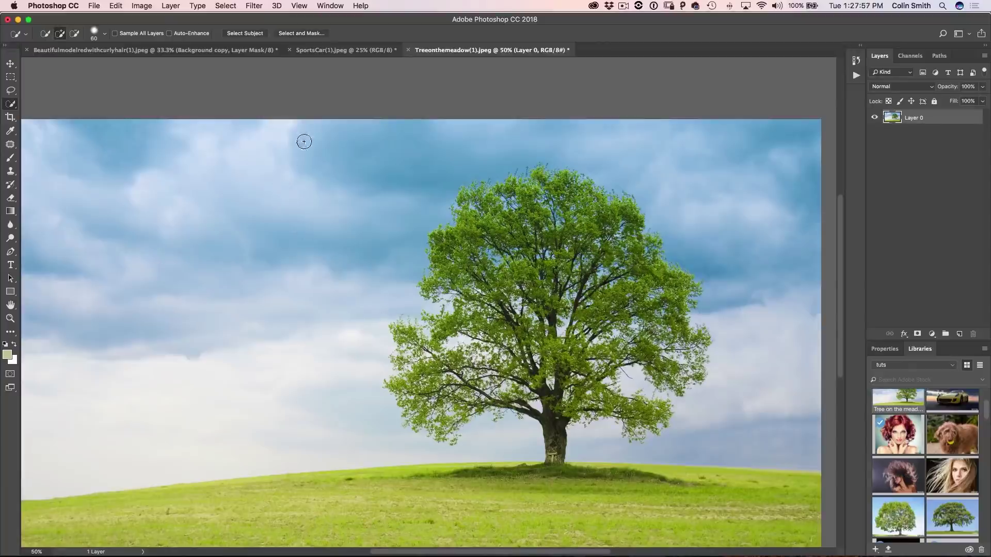
# Try to select the sky with the Magic Wand at tolerance 20, clear the selection, and return to the Quick Selection tool.
pyautogui.moveTo(10, 104); pyautogui.dragTo(39, 114)
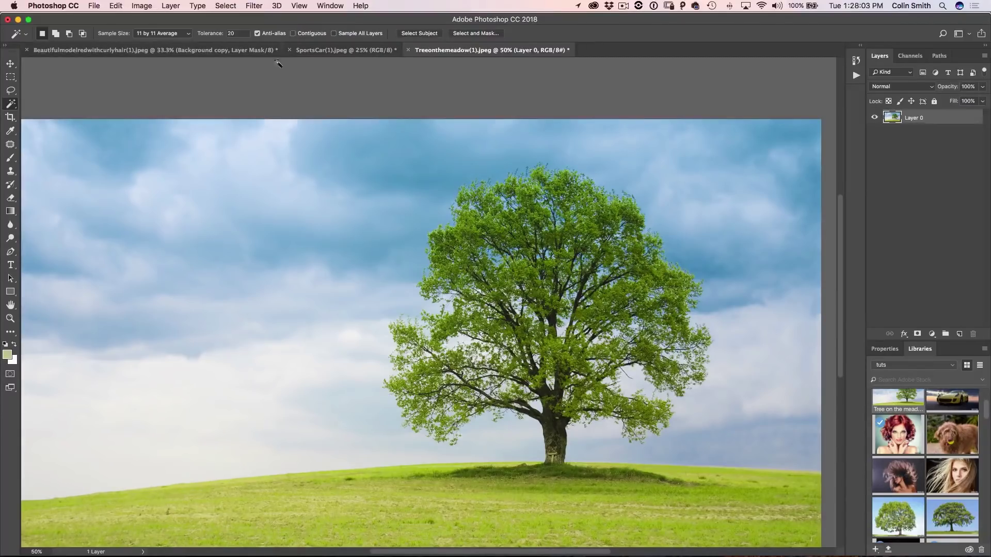
pyautogui.click(400, 176)
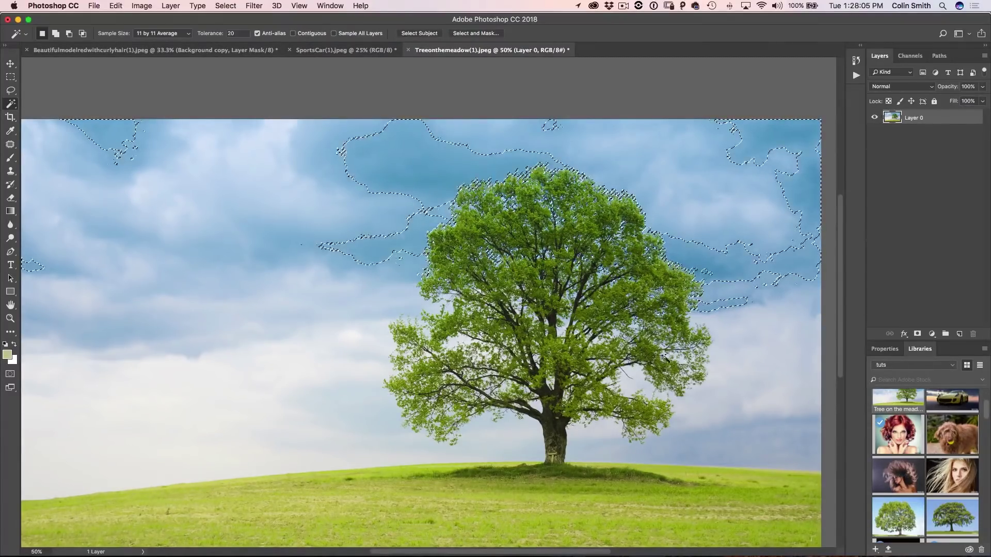
pyautogui.click(624, 369)
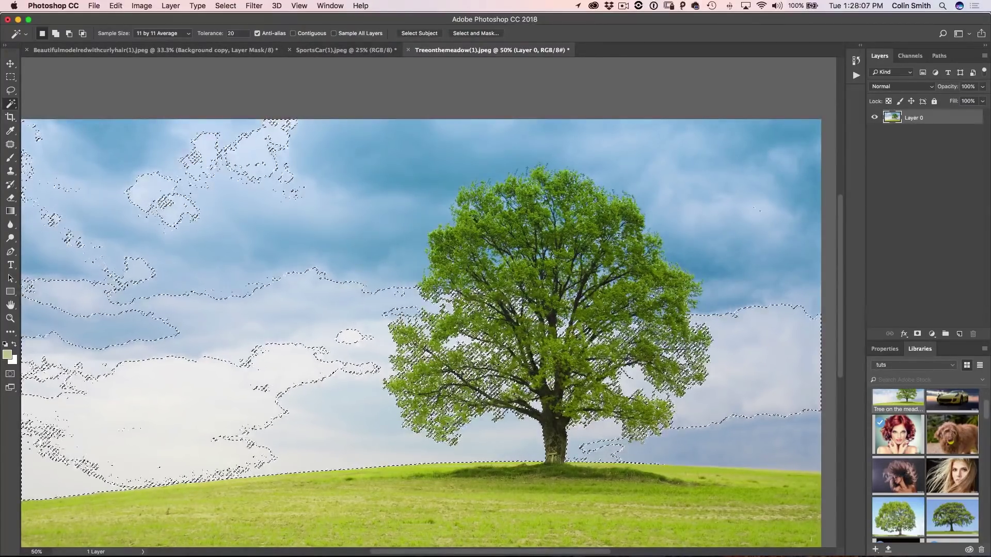
pyautogui.keyDown('shift'); pyautogui.click(648, 170); pyautogui.keyUp('shift')
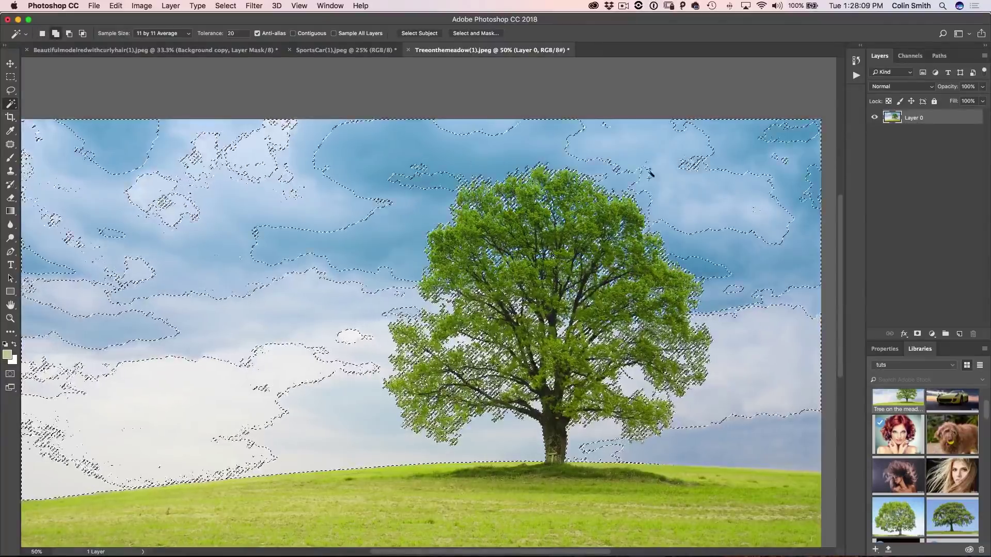
pyautogui.keyDown('shift'); pyautogui.click(727, 273); pyautogui.keyUp('shift')
pyautogui.press('super+d')
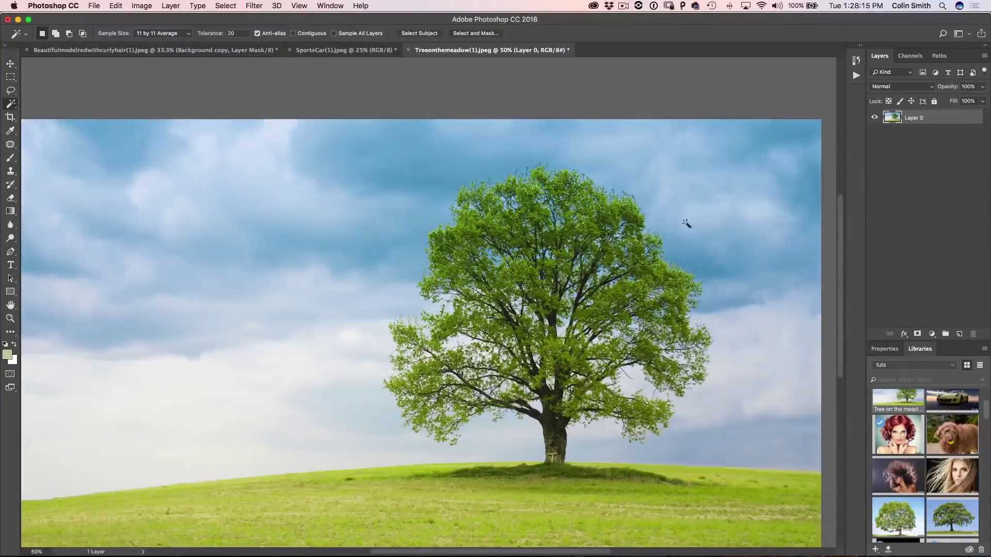
pyautogui.rightClick(11, 103)
pyautogui.click(47, 105)
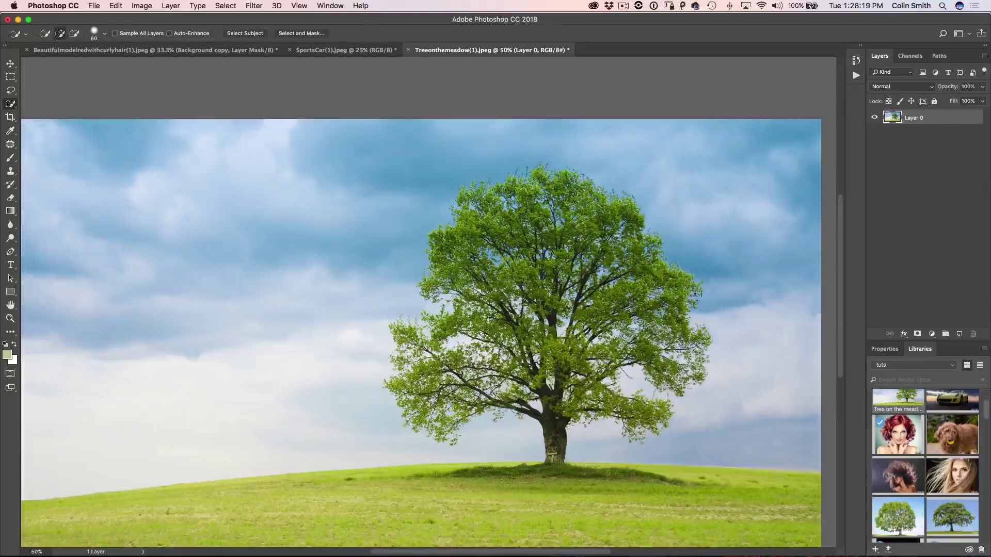
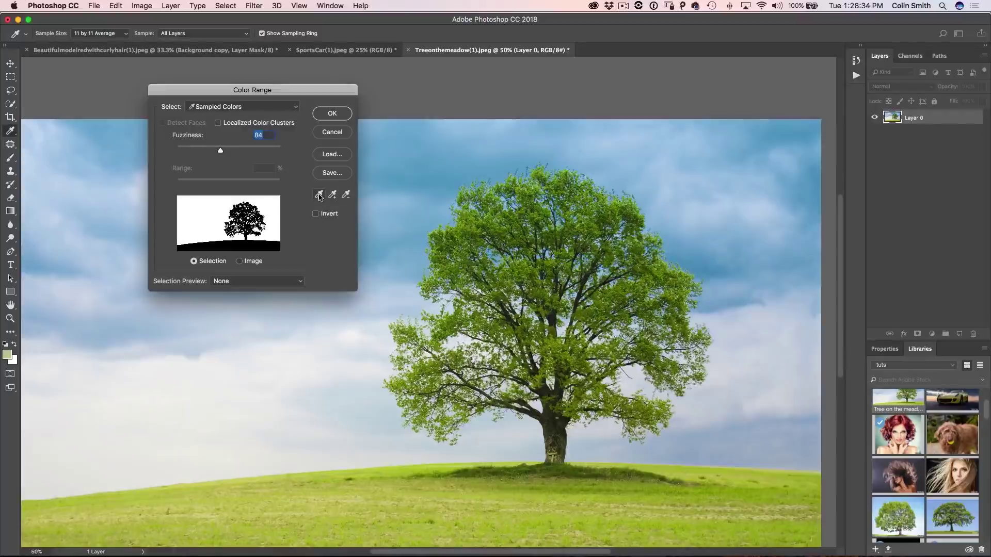
# Sample the blue sky in Color Range and add the other blue and white cloud tones to the selection.
pyautogui.click(428, 167)
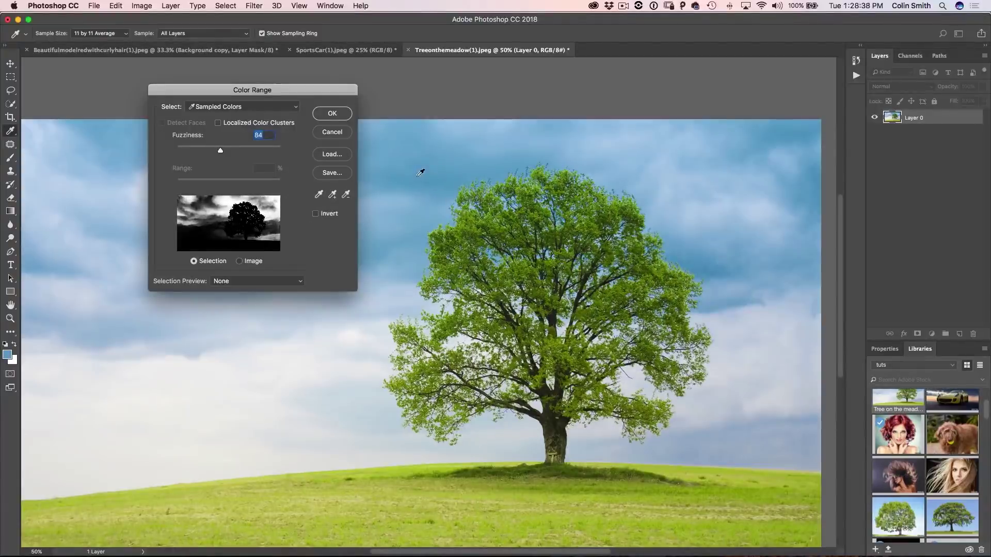
pyautogui.click(333, 195)
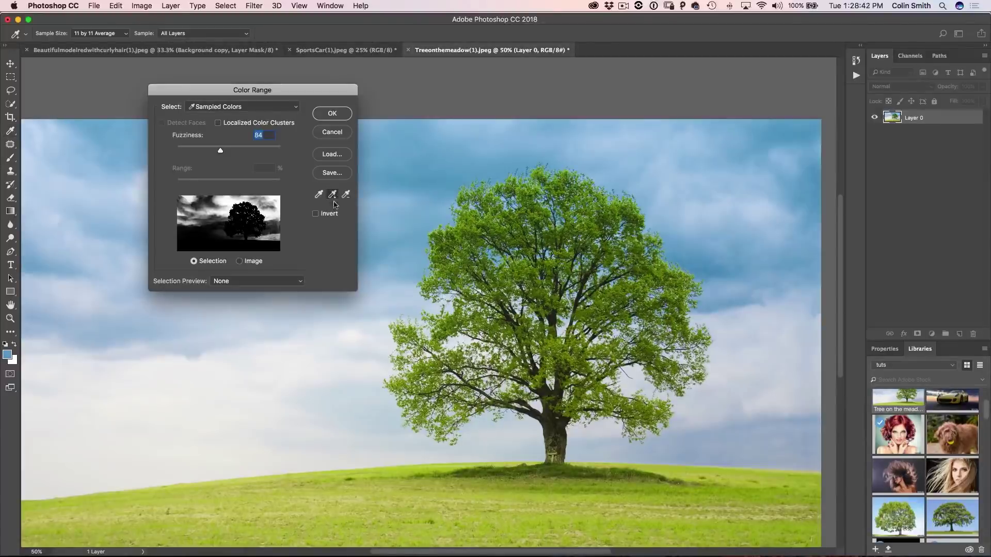
pyautogui.click(410, 151)
pyautogui.click(393, 190)
pyautogui.click(352, 345)
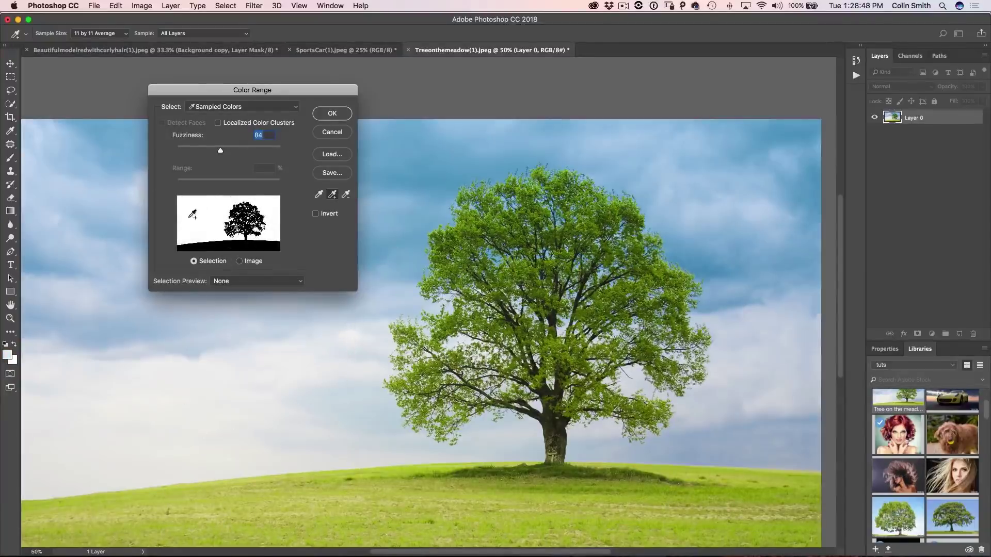
# Check the Color Range mask in a Grayscale preview, set the fuzziness to 86, and restore the preview to None.
pyautogui.click(247, 282)
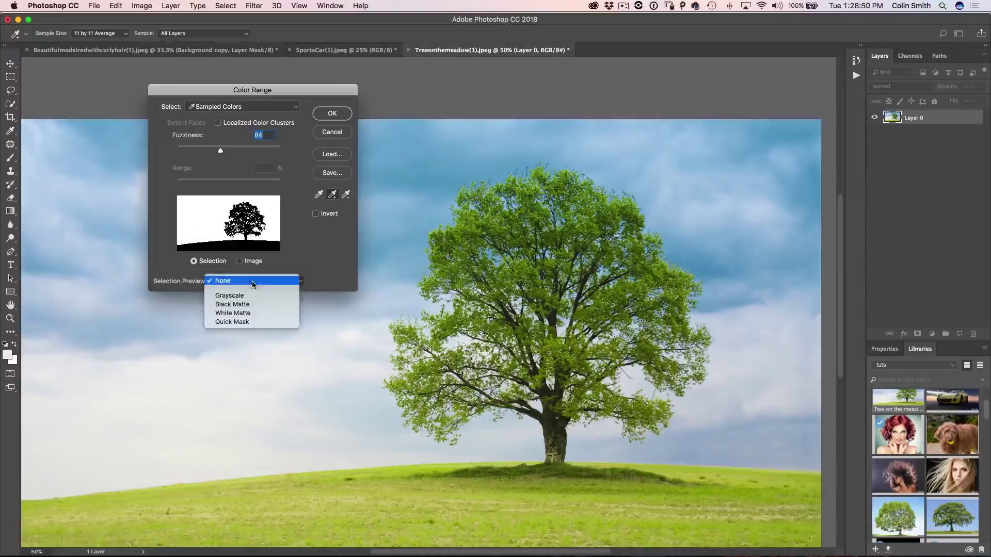
pyautogui.click(258, 291)
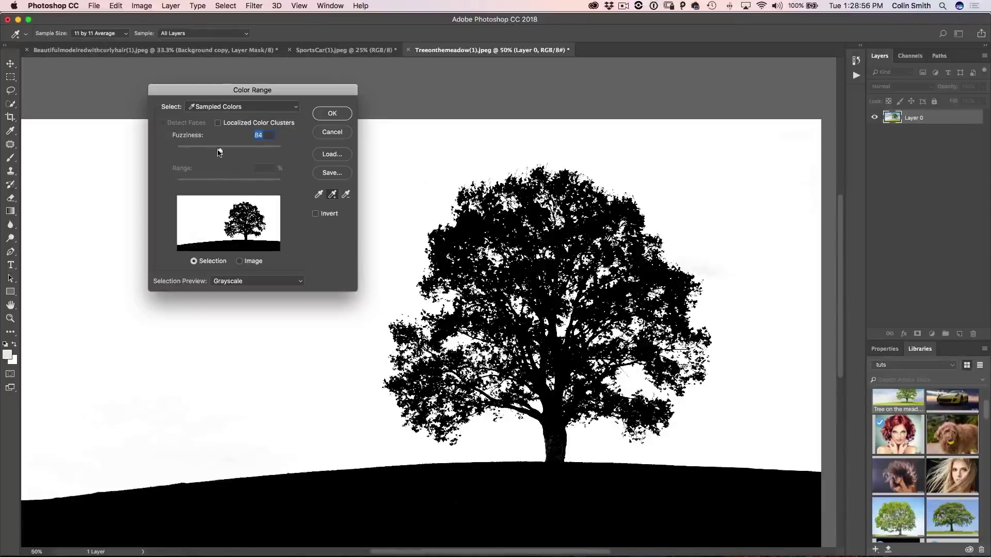
pyautogui.moveTo(216, 152); pyautogui.dragTo(198, 155)
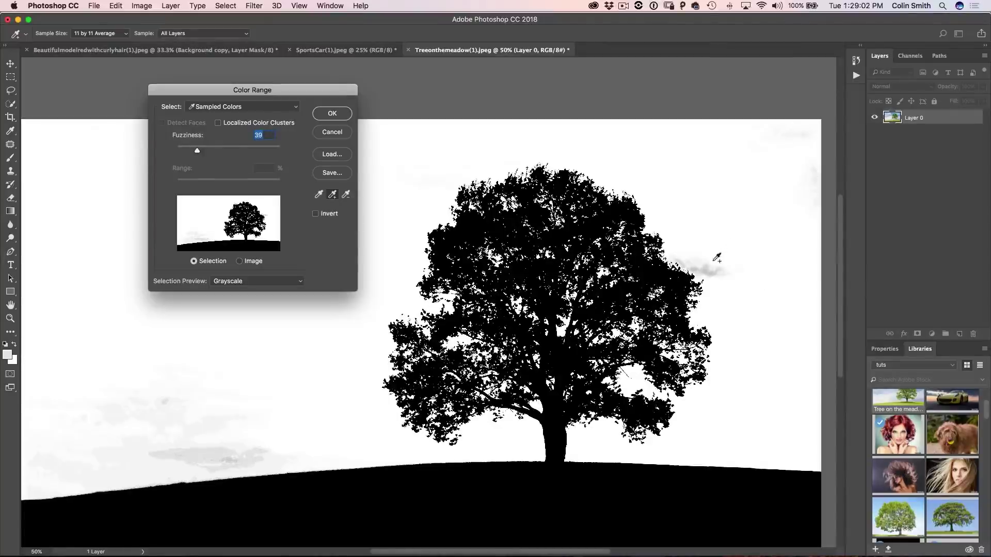
pyautogui.moveTo(198, 153); pyautogui.dragTo(221, 151)
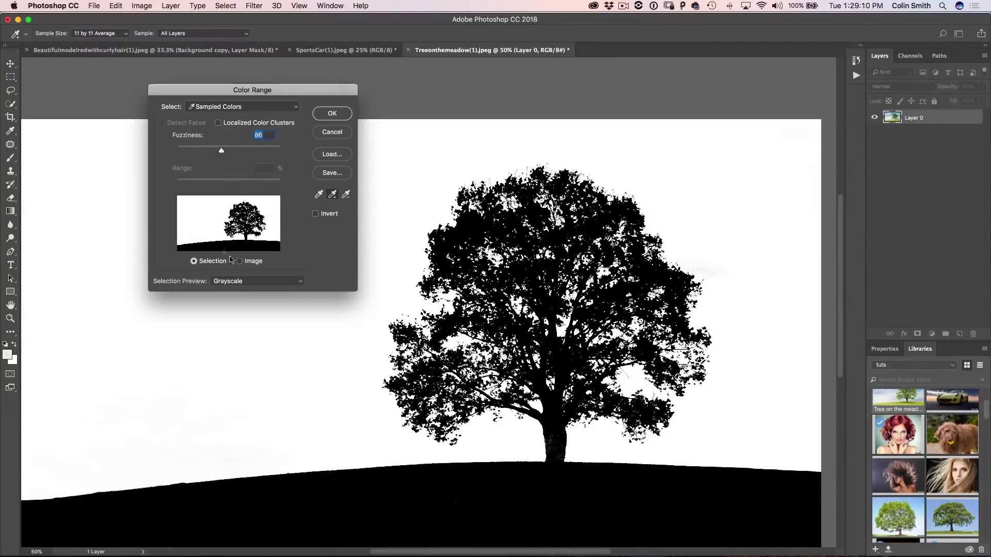
pyautogui.click(256, 281)
pyautogui.click(258, 267)
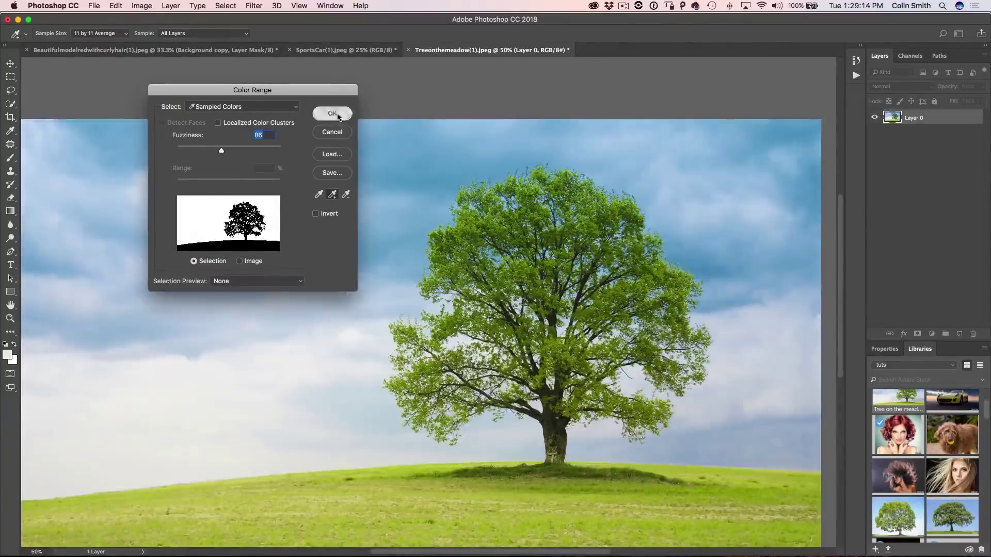
# Apply the Color Range selection of the sky and add an inverted layer mask to Layer 0 that hides the sky.
pyautogui.click(337, 115)
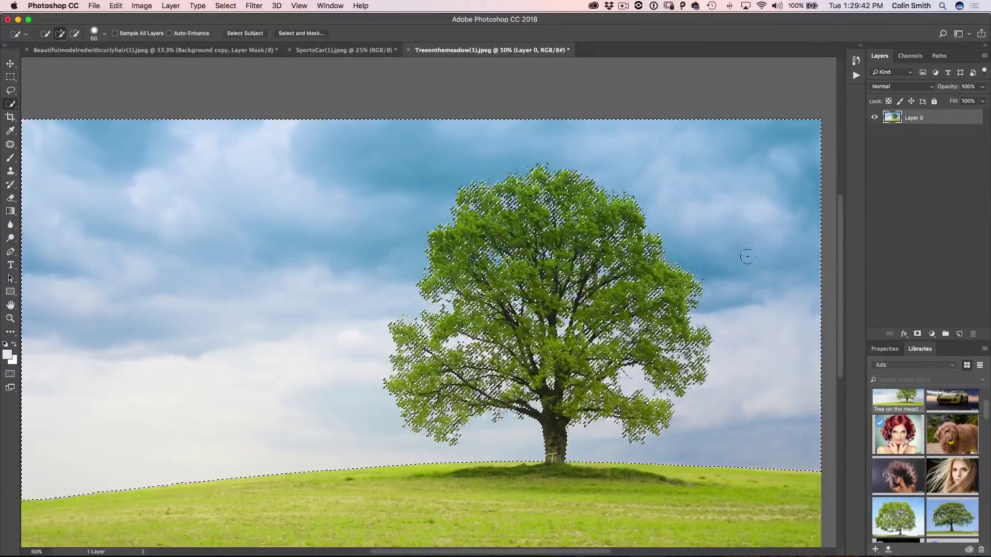
pyautogui.click(911, 334)
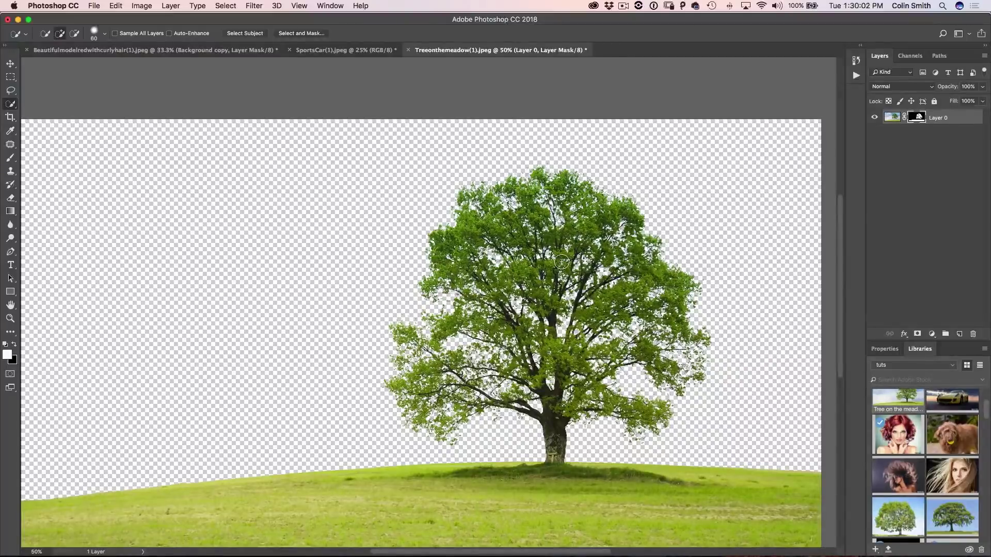
# In the SportsCar image, use the Pen tool in Path mode to start a curved path from the front bumper over the fender.
pyautogui.click(351, 50)
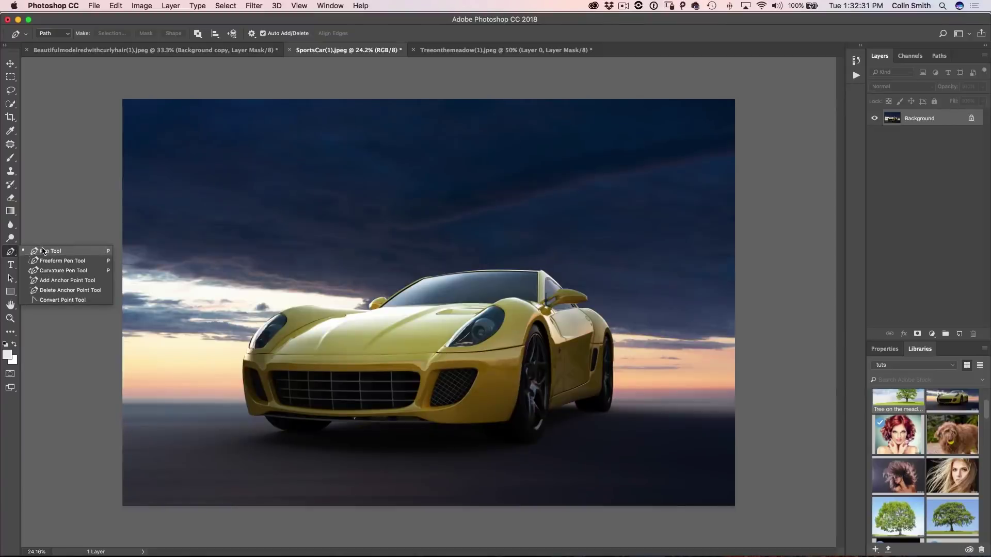
pyautogui.click(44, 253)
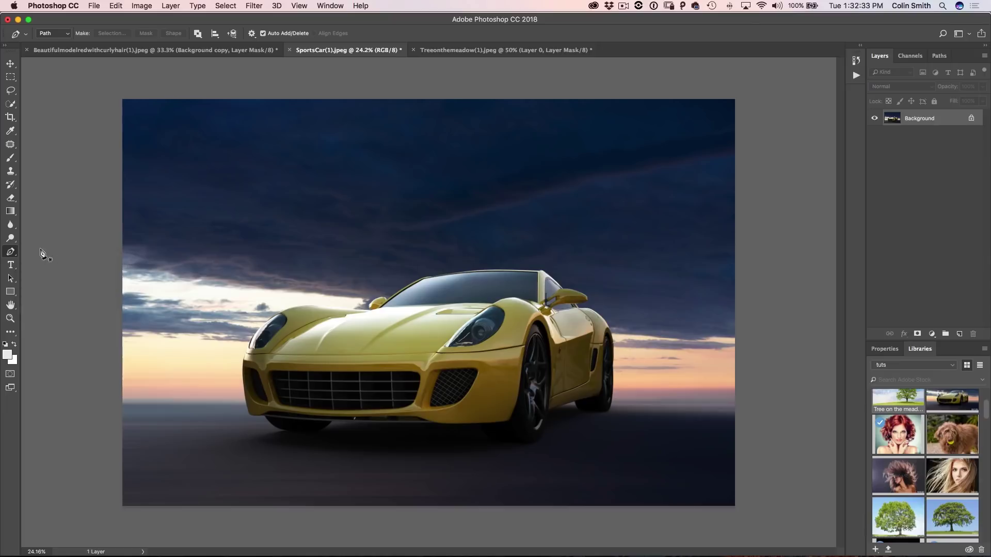
pyautogui.click(65, 33)
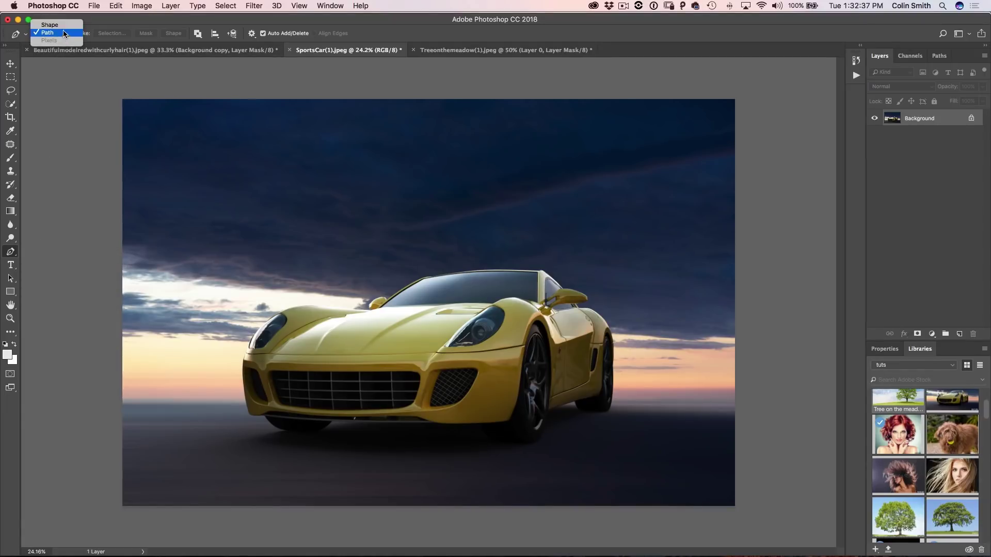
pyautogui.click(65, 34)
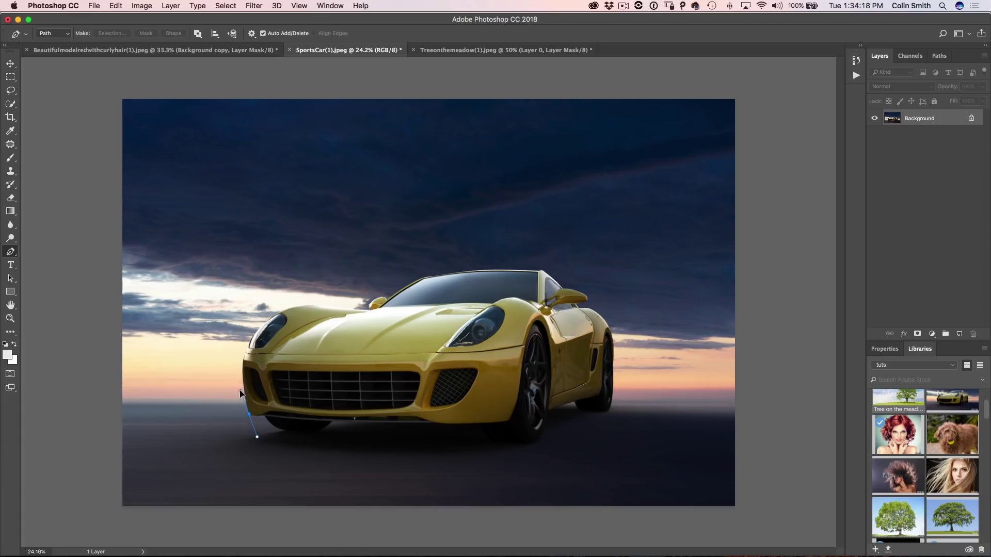
pyautogui.moveTo(240, 391); pyautogui.dragTo(238, 391)
pyautogui.moveTo(316, 307); pyautogui.dragTo(405, 307)
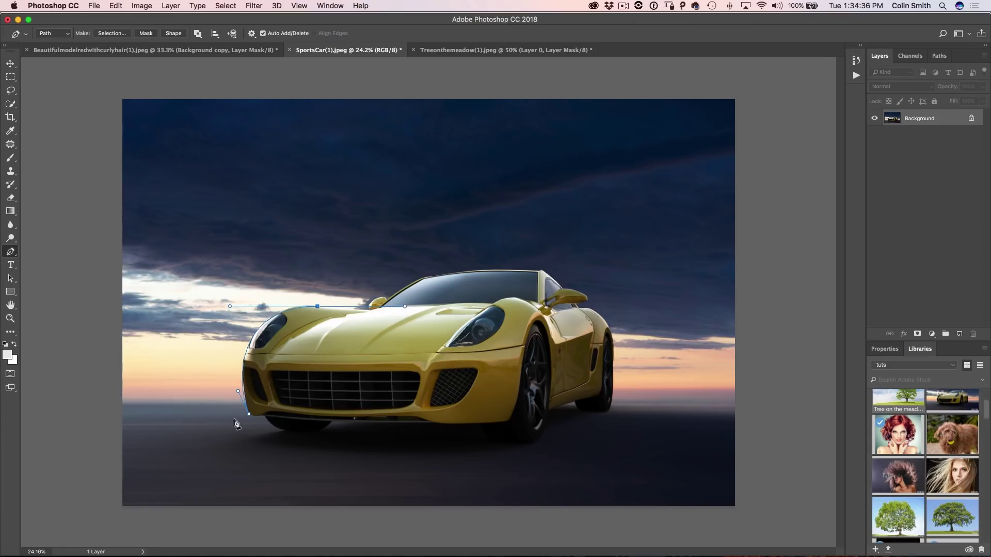
# Continue the path along the hood, around the far mirror, and up the windshield edge to the rear roof corner.
pyautogui.click(368, 308)
pyautogui.moveTo(368, 309); pyautogui.dragTo(368, 306)
pyautogui.click(377, 299)
pyautogui.moveTo(387, 300); pyautogui.dragTo(395, 297)
pyautogui.click(542, 271)
pyautogui.moveTo(543, 274); pyautogui.dragTo(566, 279)
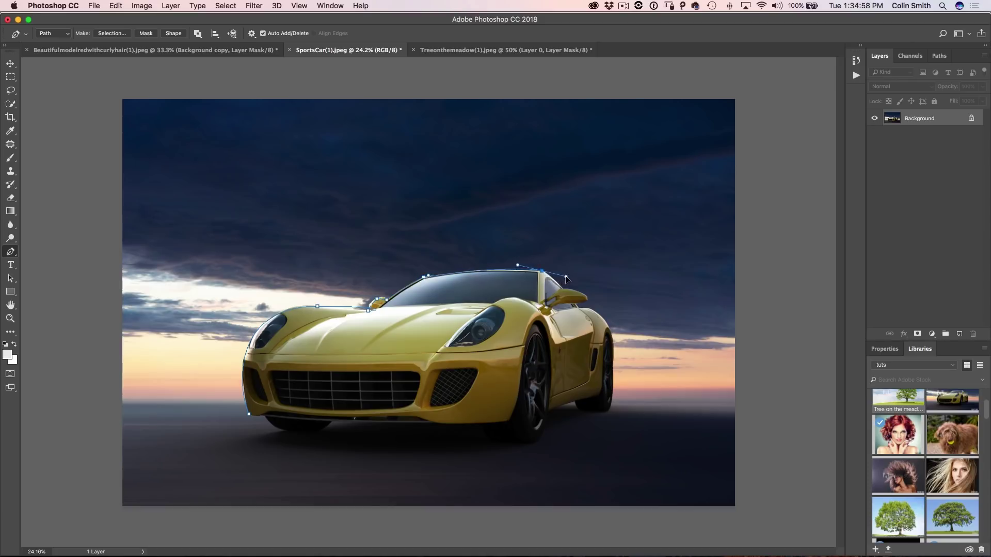
# Extend the path around the near side mirror and down the rear fender to the base of the rear wheel.
pyautogui.click(561, 287)
pyautogui.click(586, 297)
pyautogui.moveTo(577, 308); pyautogui.dragTo(582, 309)
pyautogui.moveTo(613, 352); pyautogui.dragTo(615, 396)
pyautogui.click(611, 404)
# Close the path with a loose loop of anchor points through the background around the car, ending at the front bumper.
pyautogui.click(681, 404)
pyautogui.click(631, 199)
pyautogui.click(206, 209)
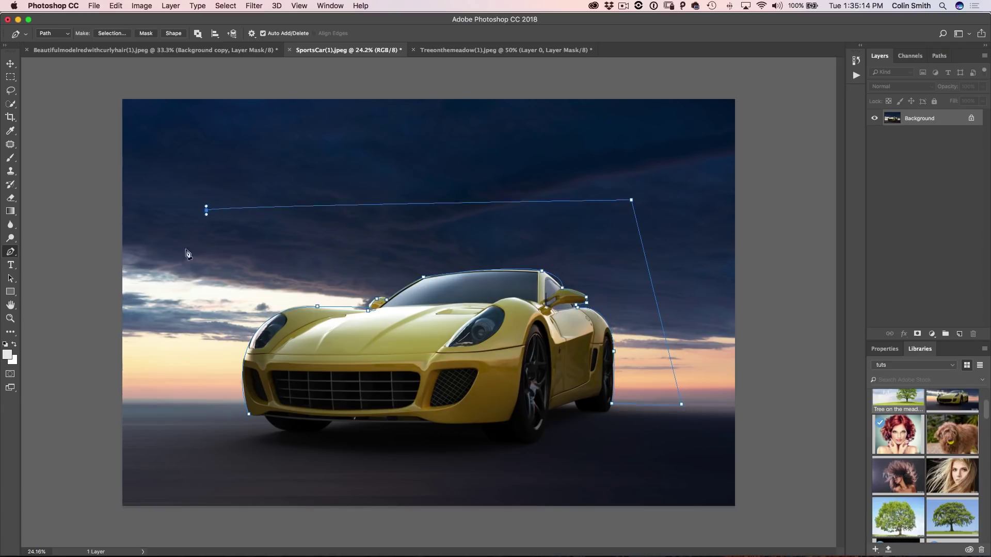
pyautogui.click(178, 404)
pyautogui.click(248, 413)
# Adjust the direction handles of the bumper and fender-top anchors with the Direct Selection tool to follow the car's front edge.
pyautogui.click(11, 319)
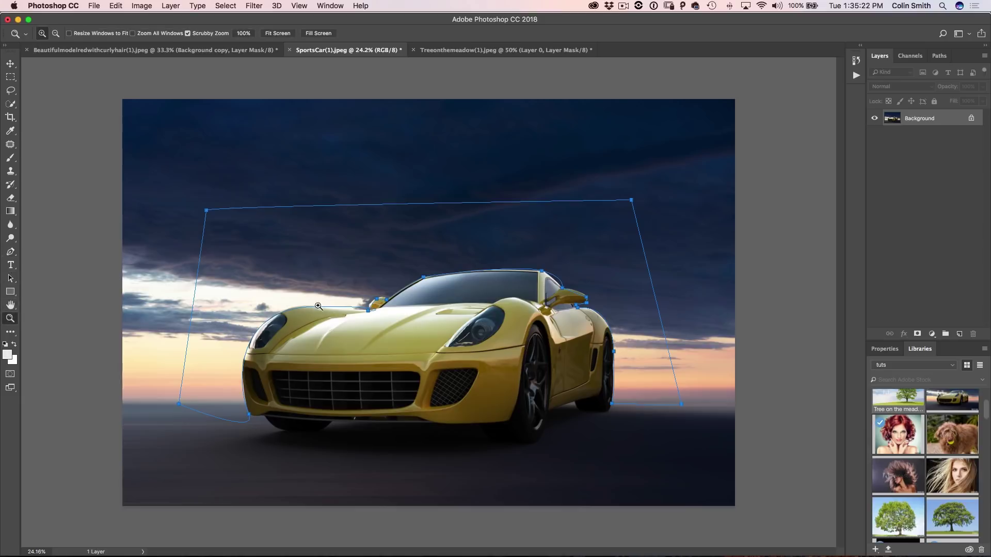
pyautogui.click(322, 305)
pyautogui.click(344, 303)
pyautogui.click(348, 301)
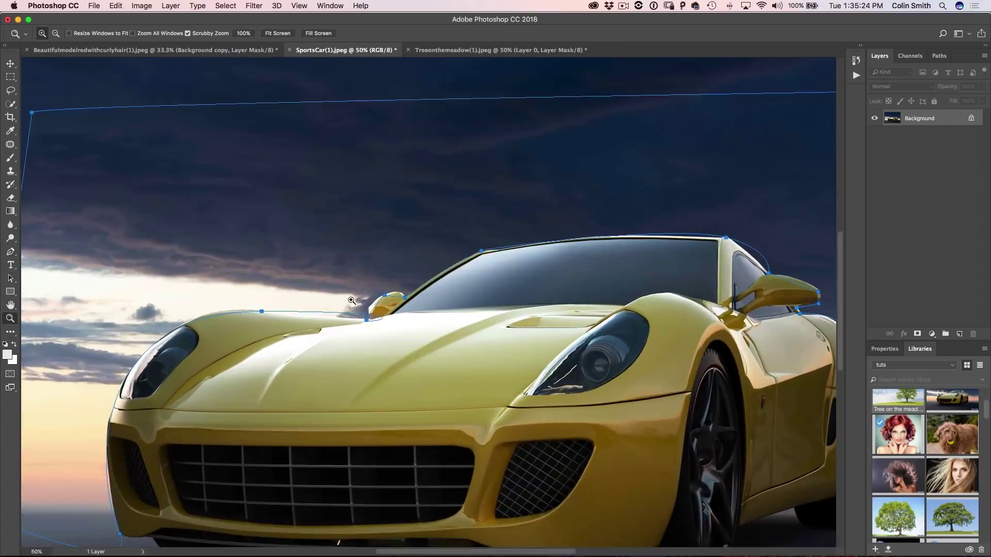
pyautogui.moveTo(256, 355); pyautogui.dragTo(353, 265)
pyautogui.click(10, 251)
pyautogui.click(13, 278)
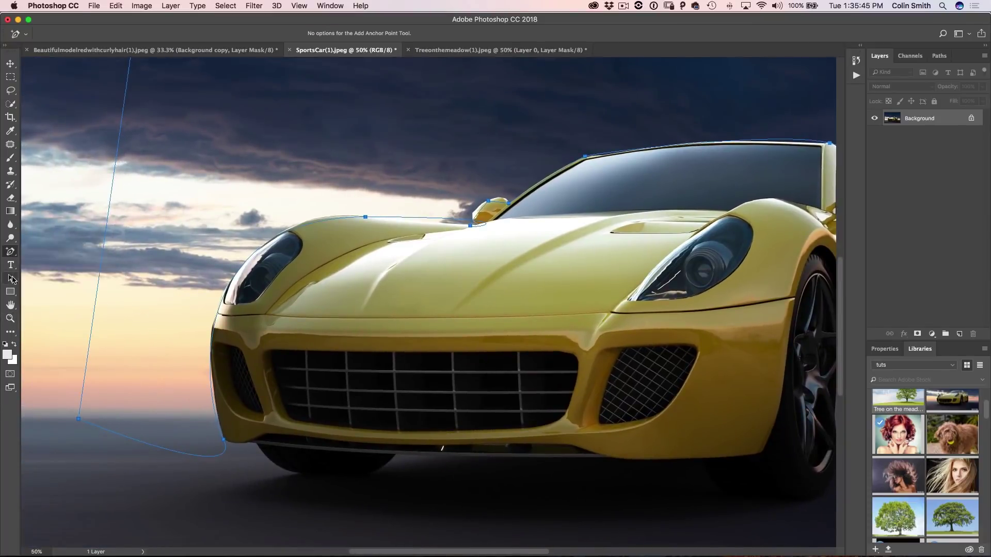
pyautogui.click(12, 279)
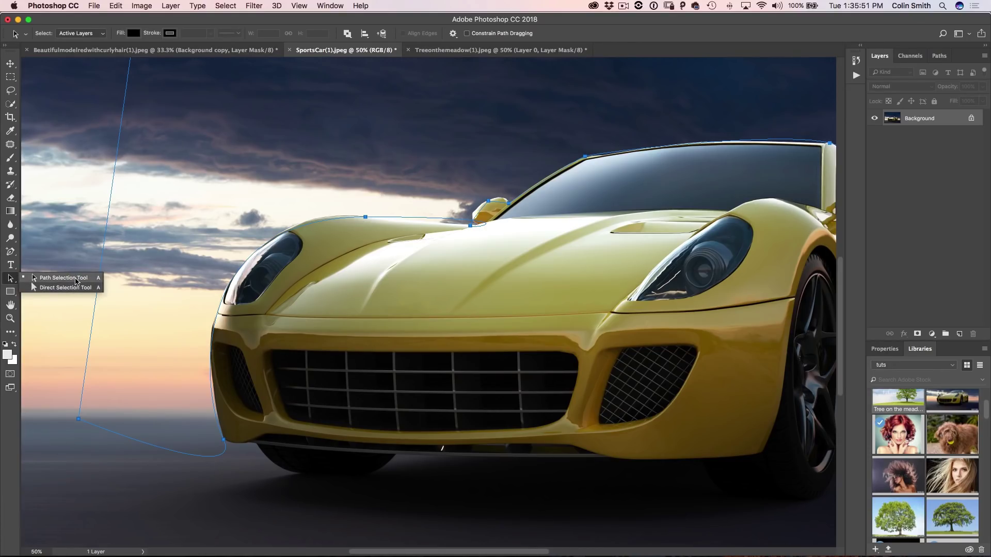
pyautogui.click(74, 286)
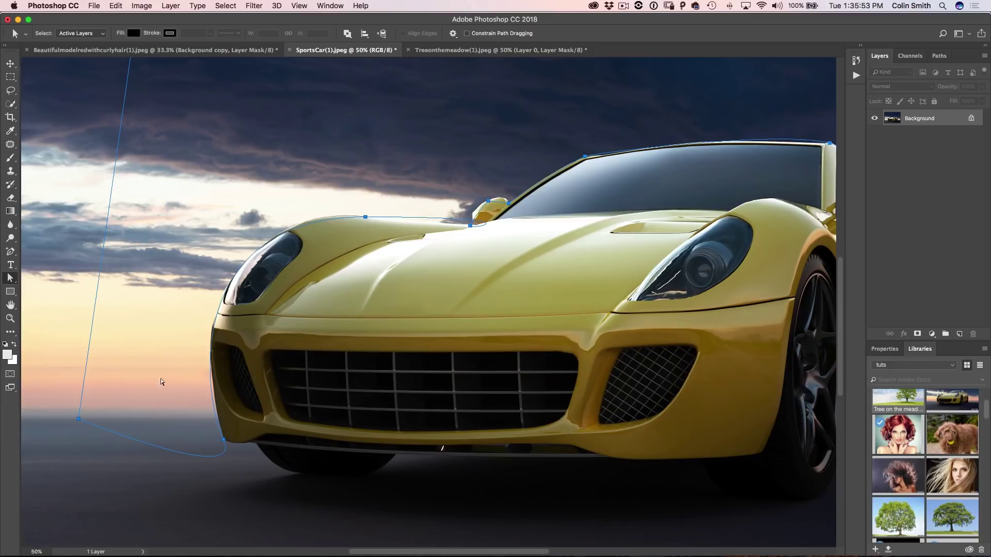
pyautogui.click(223, 439)
pyautogui.moveTo(202, 393); pyautogui.dragTo(204, 377)
pyautogui.click(364, 217)
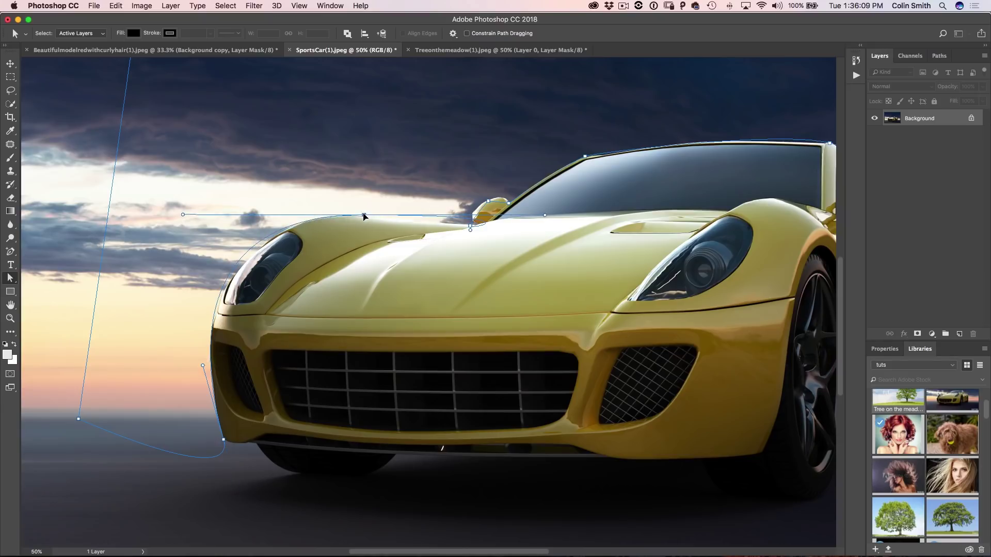
pyautogui.moveTo(183, 215)
pyautogui.mouseDown()
pyautogui.moveTo(195, 216)
pyautogui.moveTo(185, 219)
pyautogui.mouseUp()
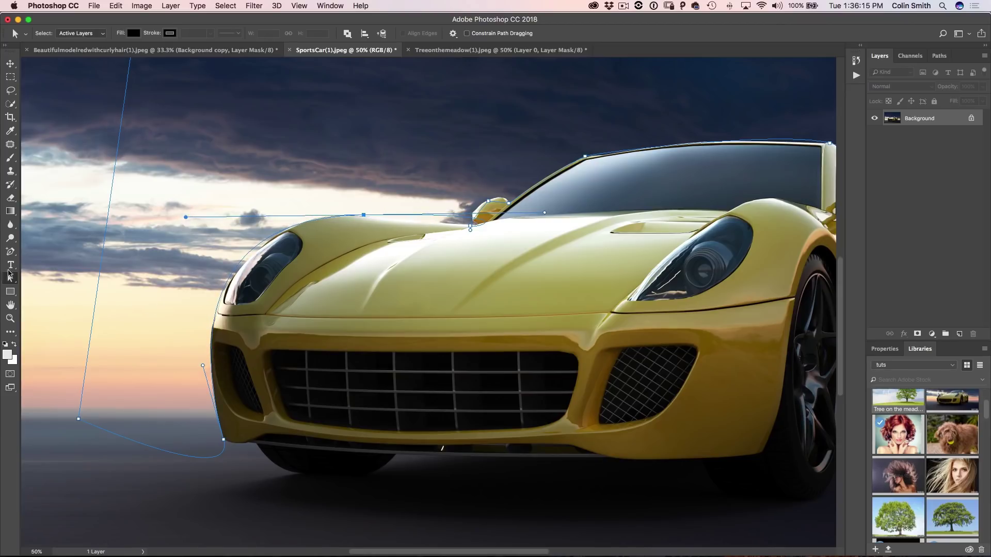
# Add an anchor point beside the front headlight and adjust its position and handles to fit the bodywork.
pyautogui.moveTo(10, 251); pyautogui.dragTo(59, 279)
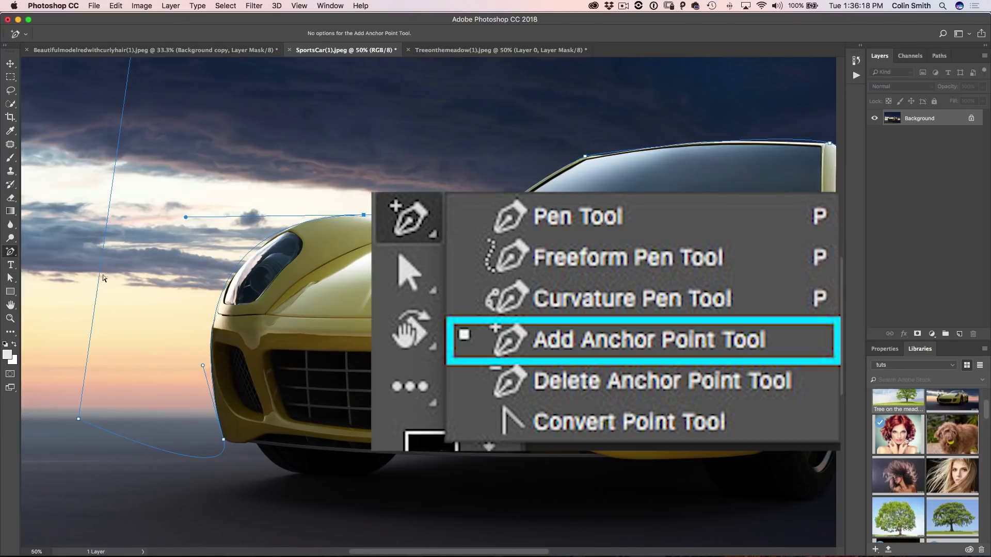
pyautogui.click(226, 287)
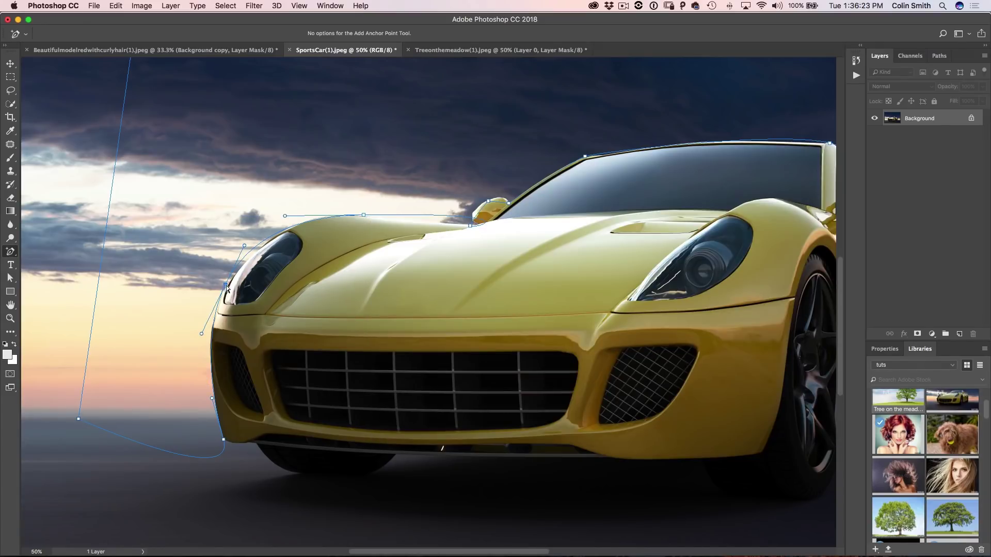
pyautogui.moveTo(225, 285); pyautogui.dragTo(227, 287)
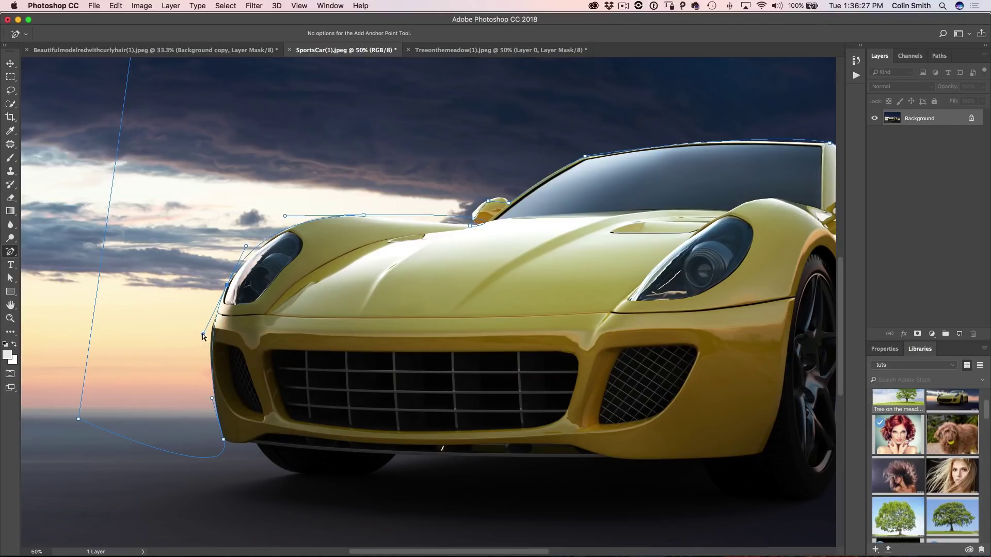
pyautogui.moveTo(202, 334); pyautogui.dragTo(198, 336)
pyautogui.moveTo(247, 249); pyautogui.dragTo(245, 247)
# Nudge the fender-top anchor onto the car's edge and adjust its handle to match the curve above the headlight.
pyautogui.click(364, 215)
pyautogui.moveTo(364, 215); pyautogui.dragTo(362, 216)
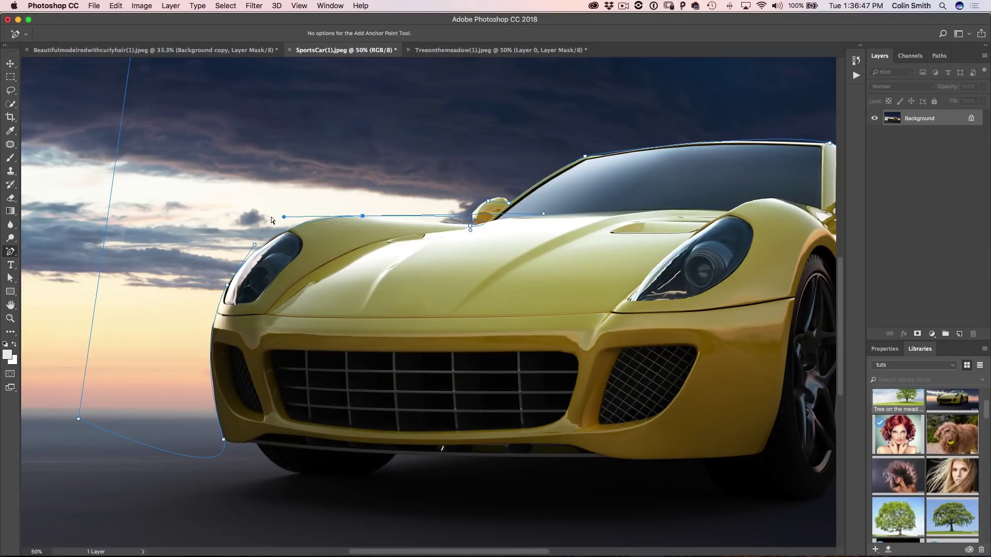
pyautogui.moveTo(283, 217); pyautogui.dragTo(296, 208)
# Reshape the anchor at the far mirror's base, and turn it into a corner point with the Convert Point tool.
pyautogui.moveTo(470, 227); pyautogui.dragTo(474, 228)
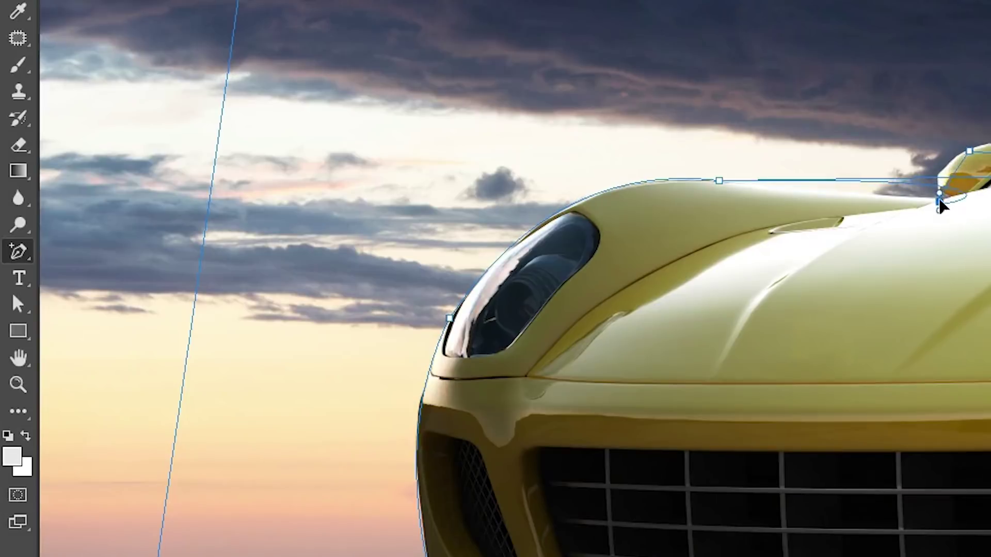
pyautogui.moveTo(940, 199); pyautogui.dragTo(919, 203)
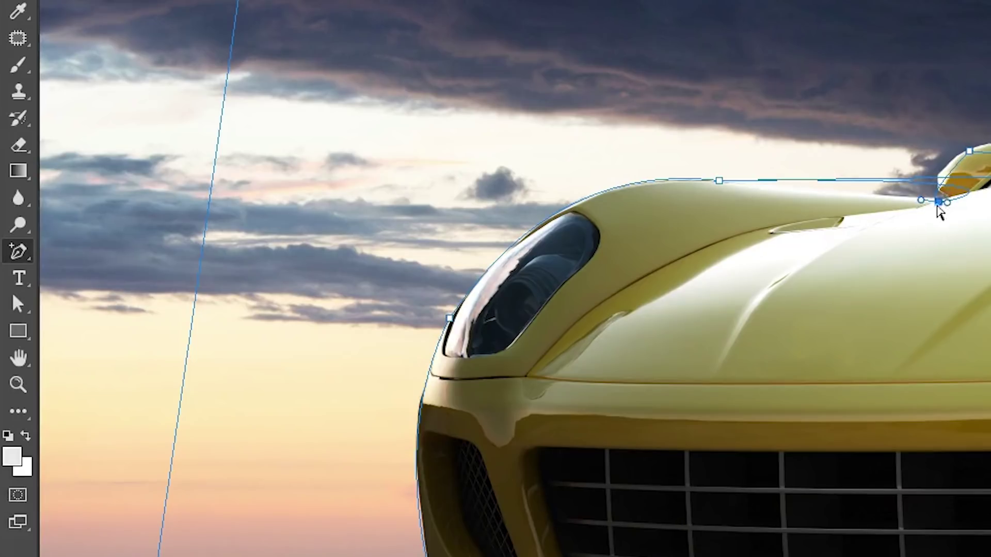
pyautogui.rightClick(24, 259)
pyautogui.click(88, 343)
pyautogui.click(938, 202)
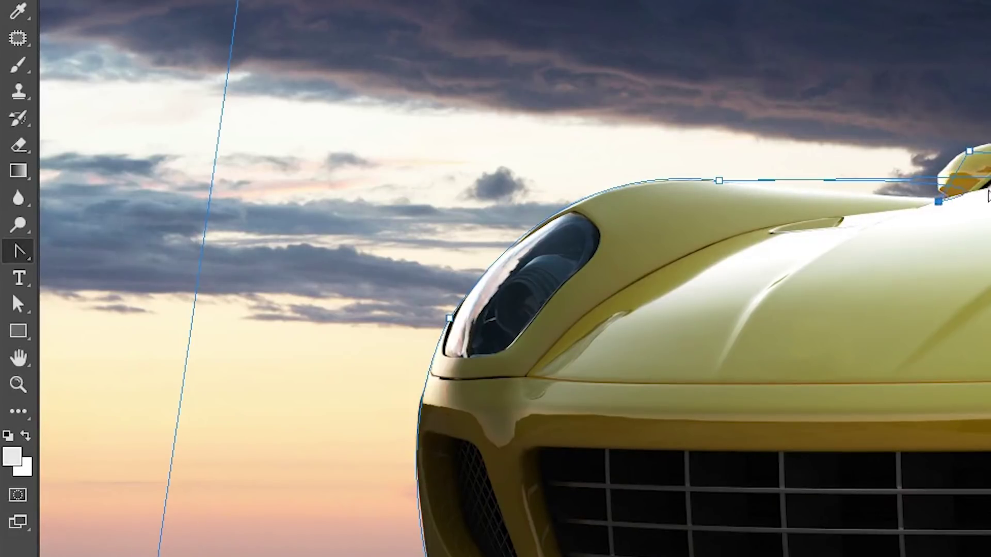
# Try converting the fender-top anchor to a corner, undo it, and straighten only its segment toward the far mirror.
pyautogui.click(719, 182)
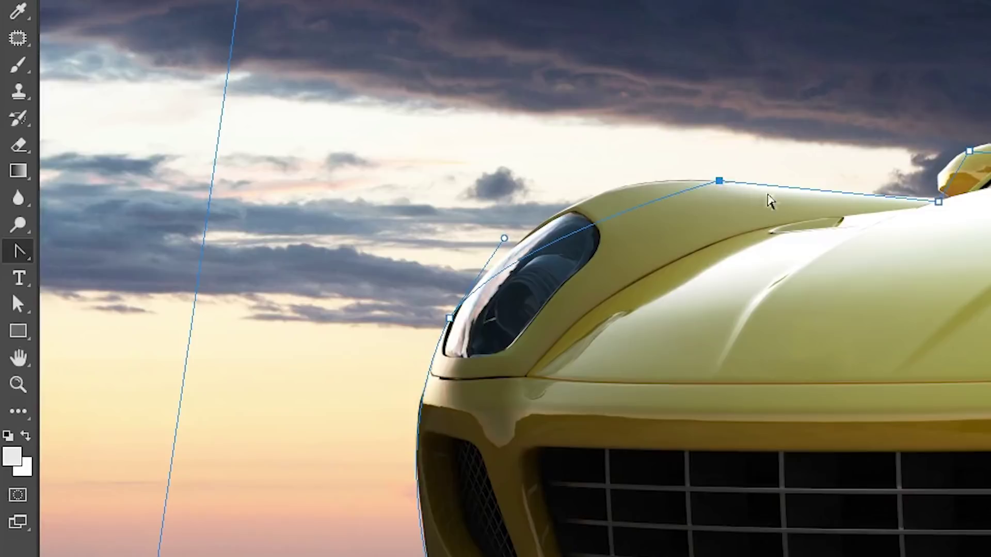
pyautogui.hotkey('ctrl', 'z')
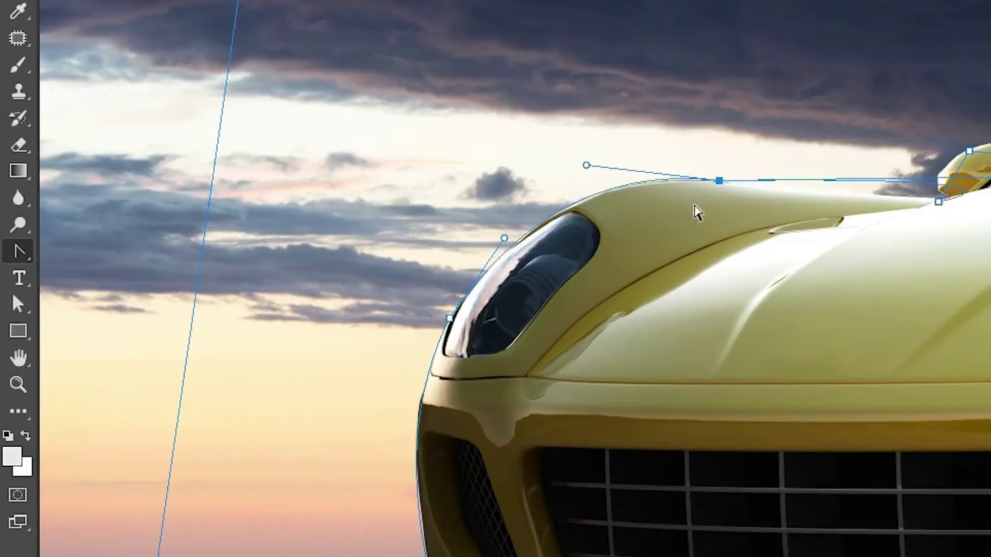
pyautogui.click(719, 181)
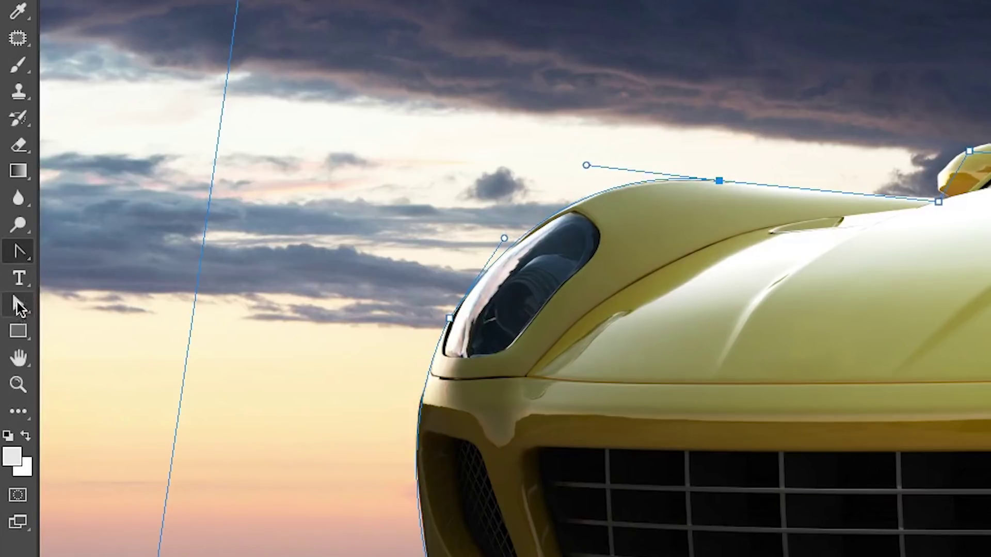
# Move the far mirror's base anchor and upper anchor onto the mirror's edge with the Direct Selection tool.
pyautogui.click(15, 298)
pyautogui.click(16, 299)
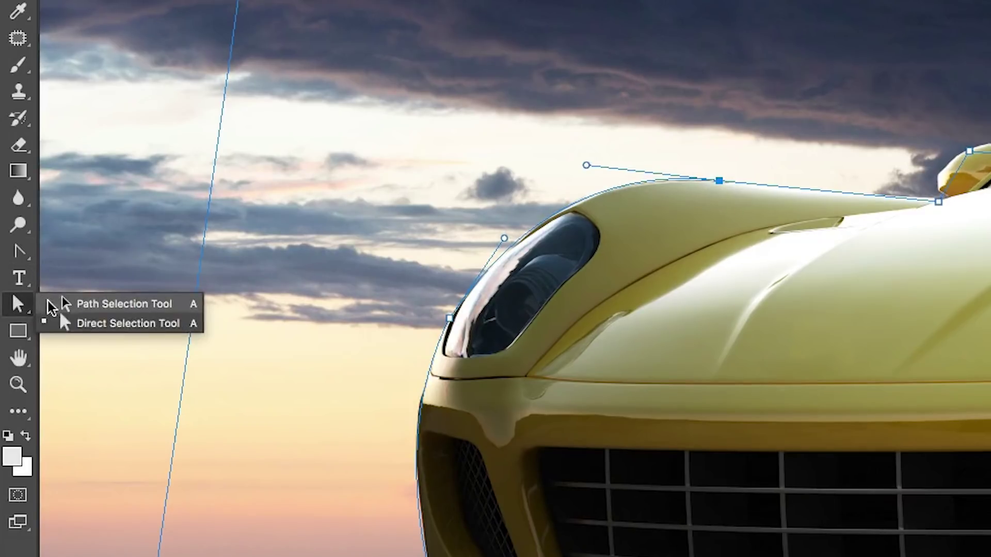
pyautogui.click(82, 325)
pyautogui.moveTo(937, 203); pyautogui.dragTo(942, 203)
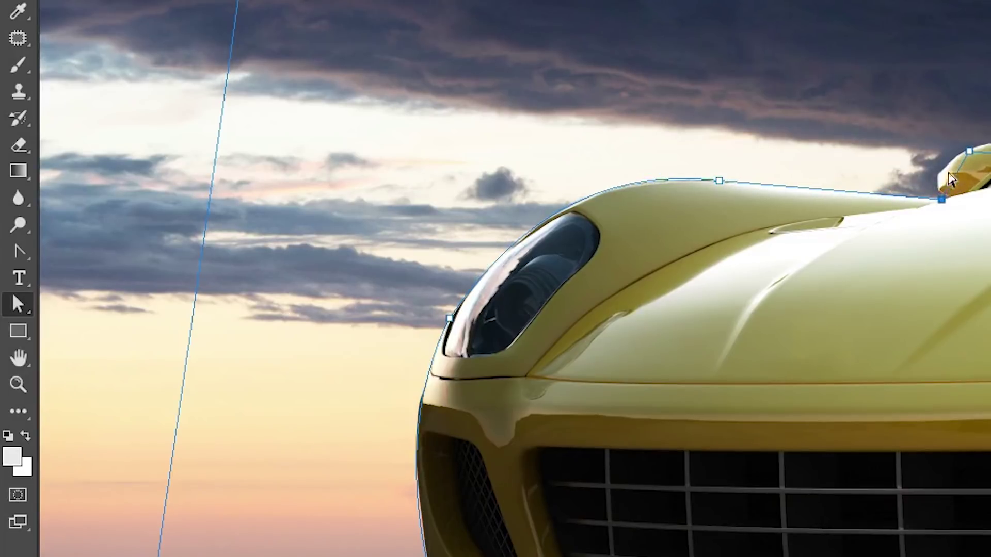
pyautogui.moveTo(969, 150); pyautogui.dragTo(988, 141)
# Add an anchor point on the segment crossing the far mirror and reshape it around the mirror's outer edge.
pyautogui.click(16, 303)
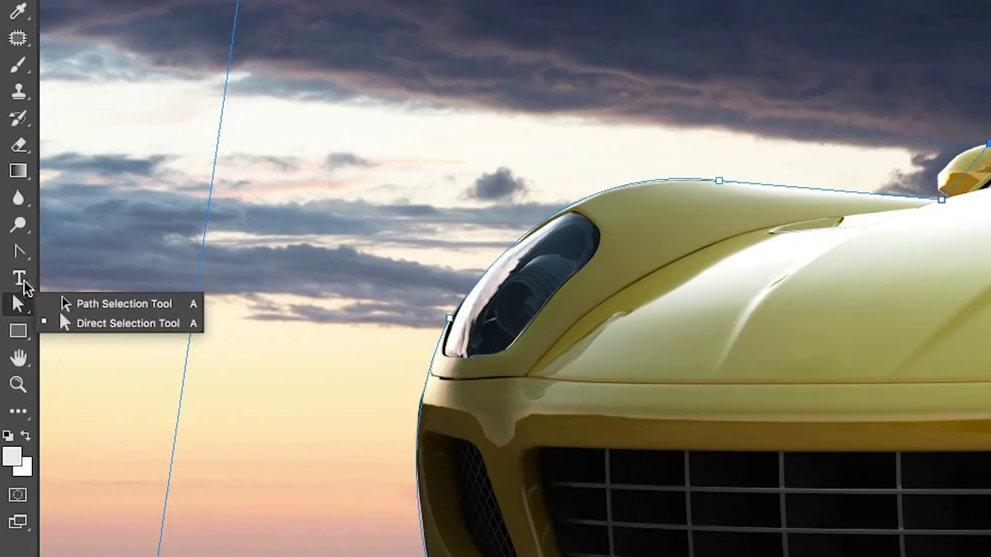
pyautogui.click(19, 254)
pyautogui.moveTo(20, 254); pyautogui.dragTo(56, 258)
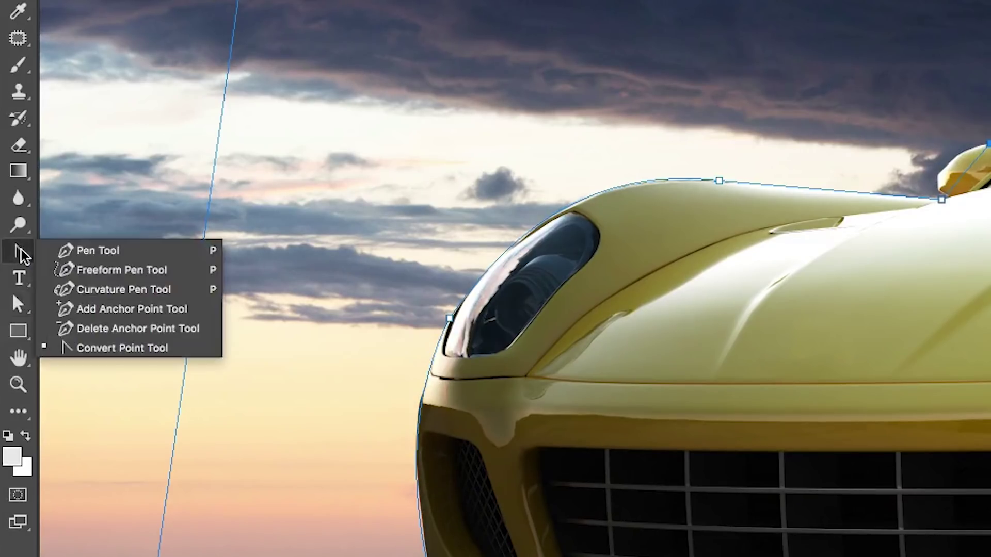
pyautogui.click(64, 309)
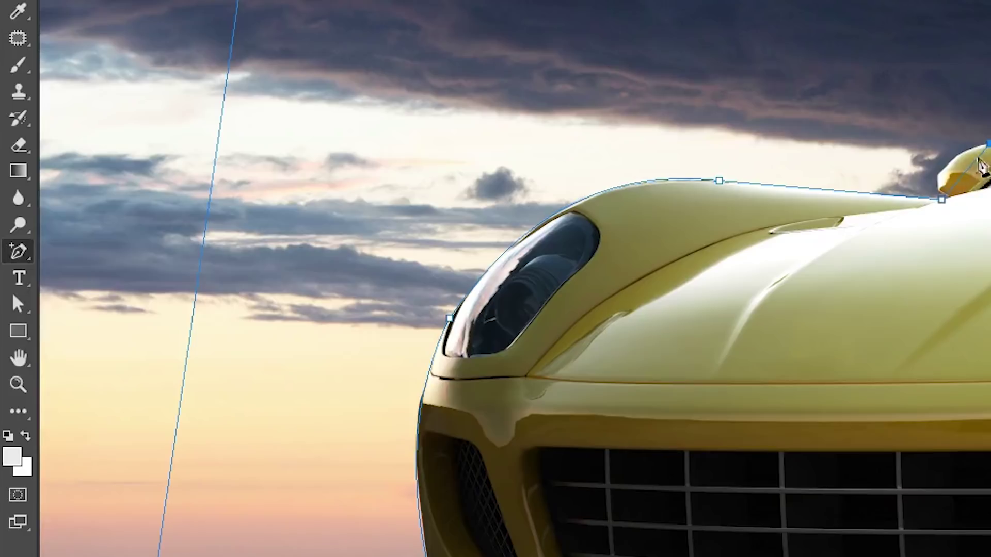
pyautogui.click(965, 173)
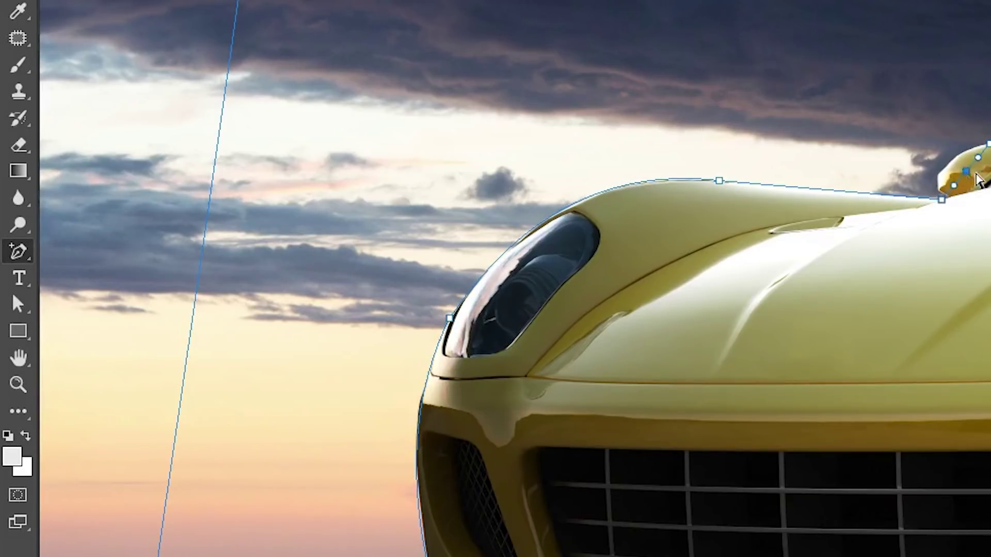
pyautogui.moveTo(967, 175)
pyautogui.mouseDown()
pyautogui.moveTo(955, 171)
pyautogui.moveTo(957, 157)
pyautogui.moveTo(981, 165)
pyautogui.mouseUp()
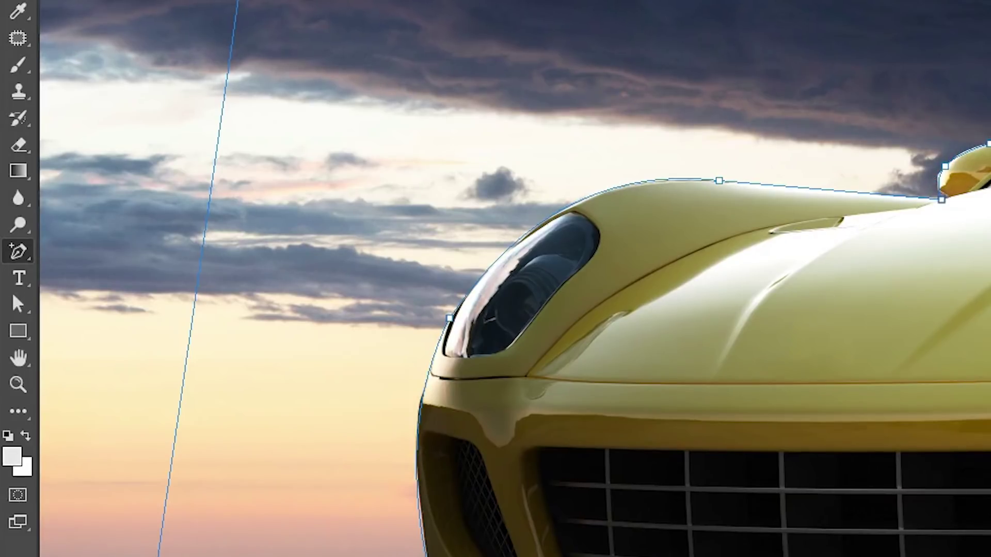
# Adjust both handles of the rear roof-corner anchor so the path follows the roofline and the side window edge.
pyautogui.moveTo(639, 168); pyautogui.dragTo(452, 205)
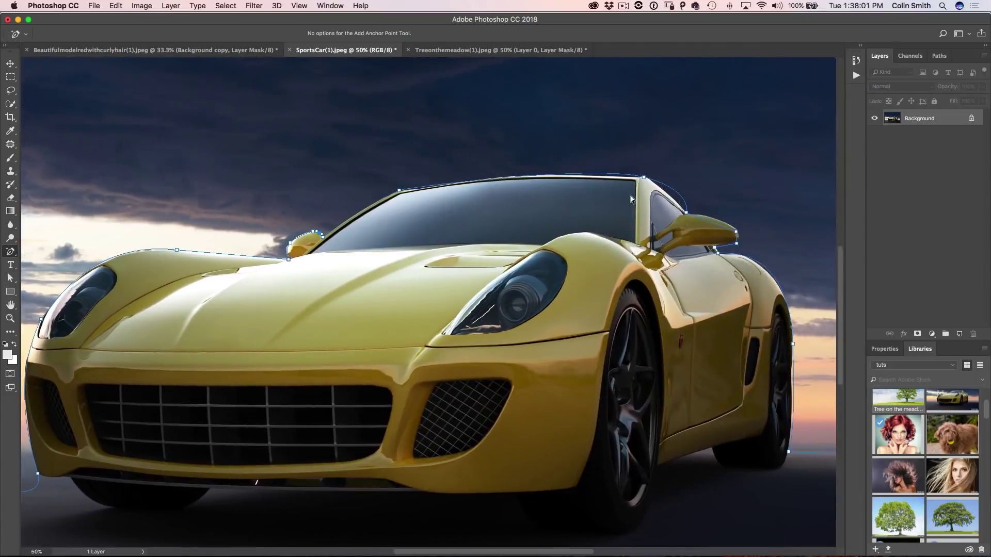
pyautogui.click(643, 179)
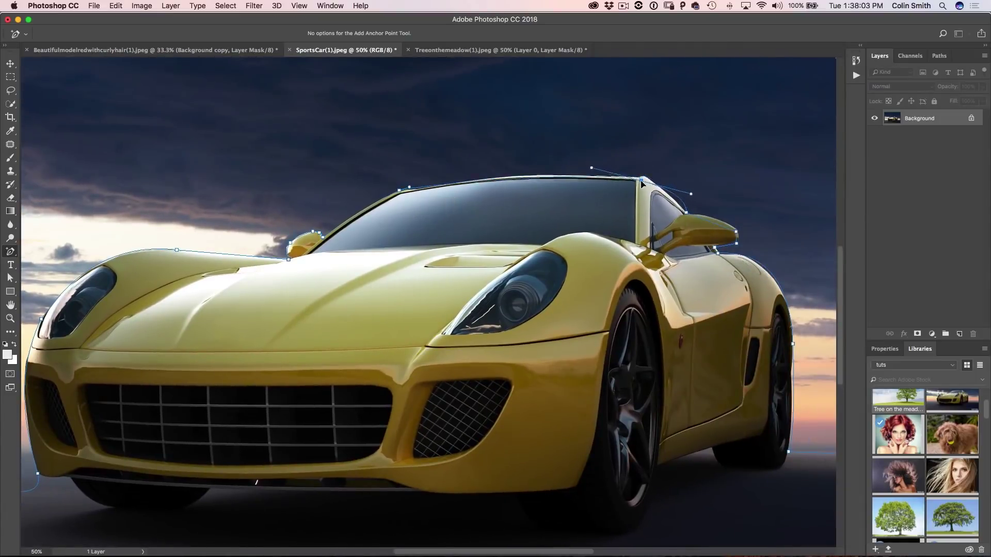
pyautogui.moveTo(593, 168); pyautogui.dragTo(572, 166)
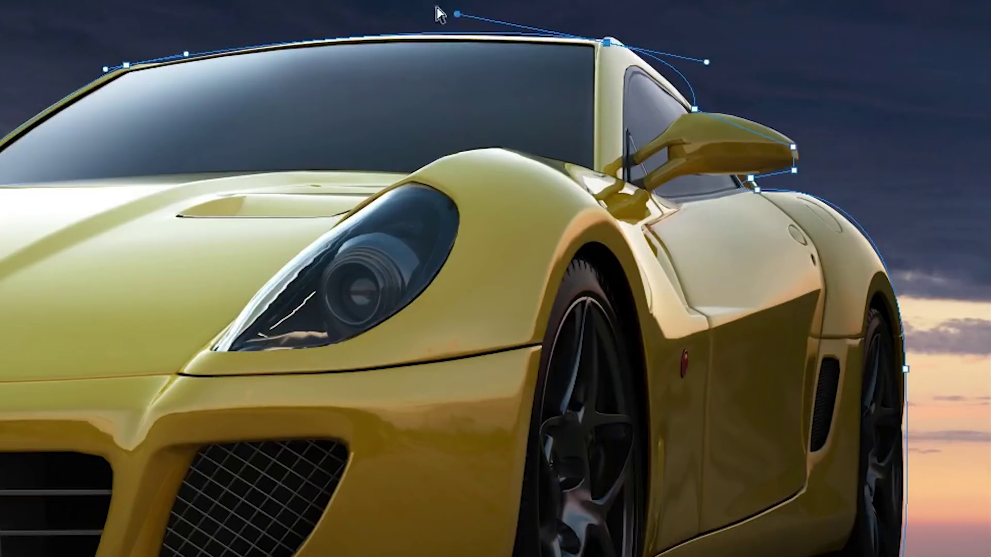
pyautogui.moveTo(457, 15); pyautogui.dragTo(453, 21)
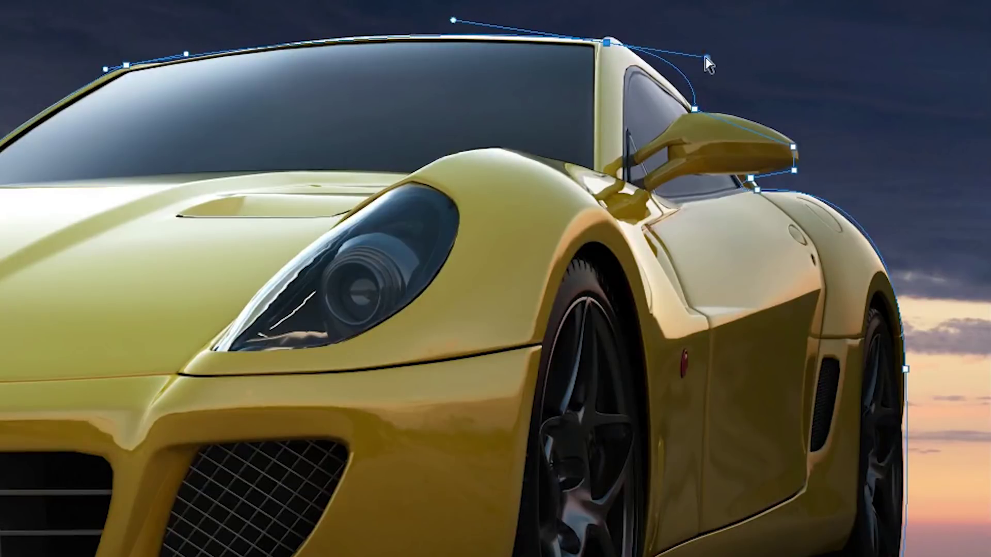
pyautogui.moveTo(707, 57); pyautogui.dragTo(604, 19)
# Add an anchor on top of the near side mirror and adjust the surrounding anchors to fit the mirror's outline.
pyautogui.click(694, 109)
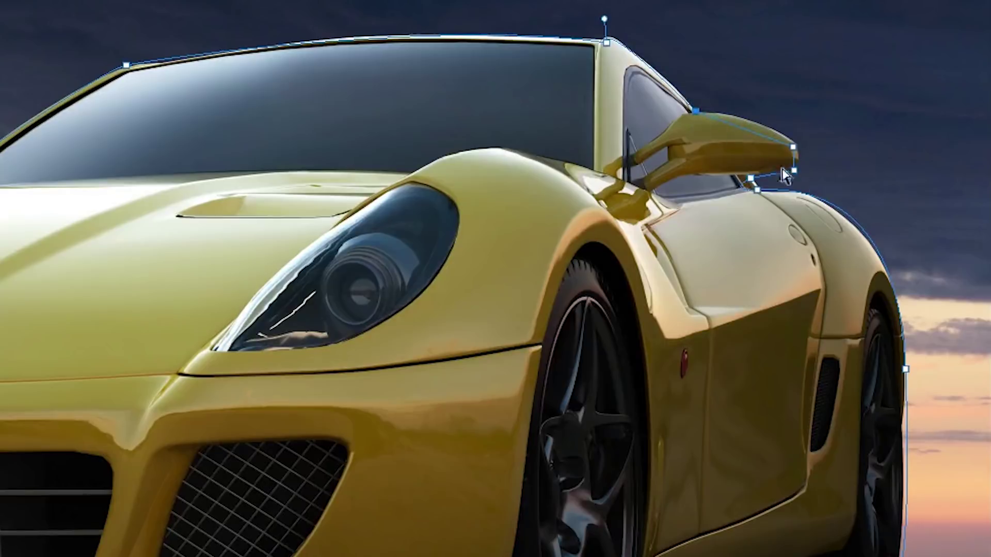
pyautogui.click(751, 131)
pyautogui.moveTo(753, 130); pyautogui.dragTo(798, 166)
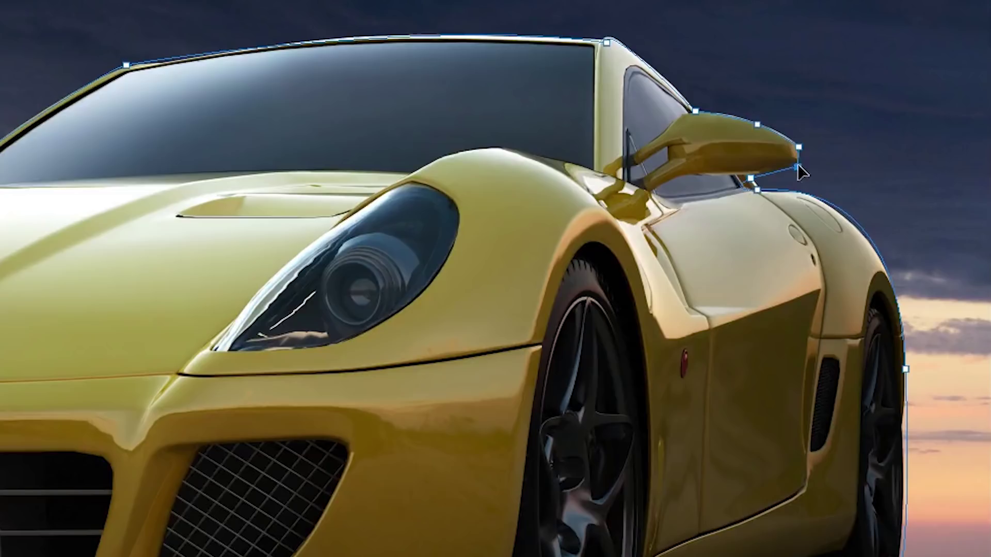
pyautogui.click(751, 179)
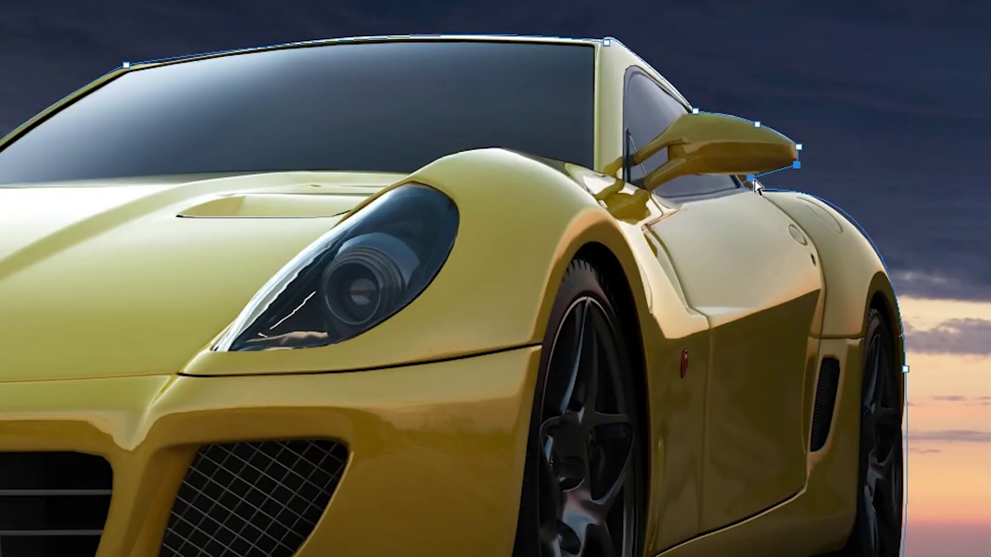